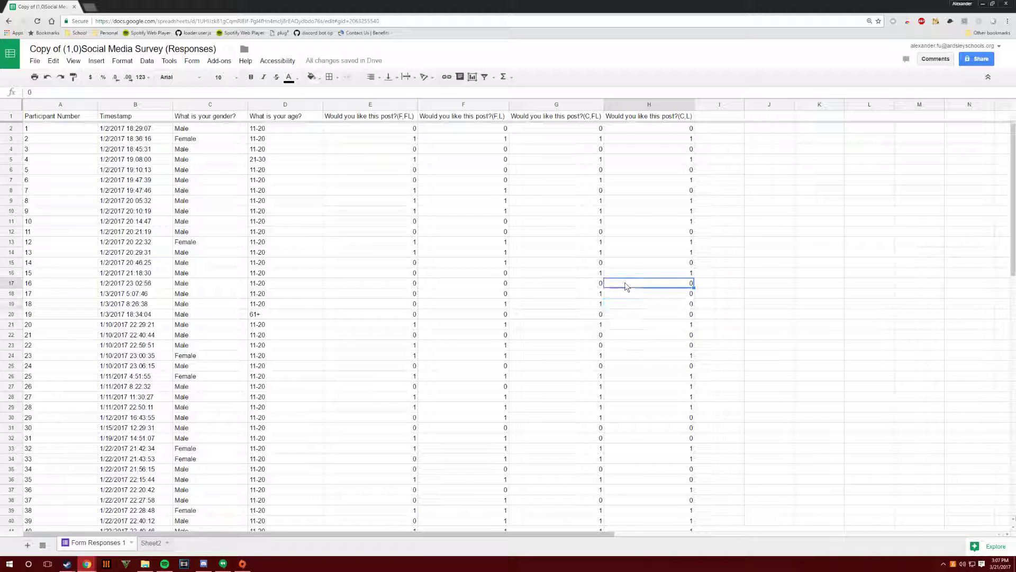
- Look through all participant rows of the survey responses, from the first participant to the last
left_click(627, 243)
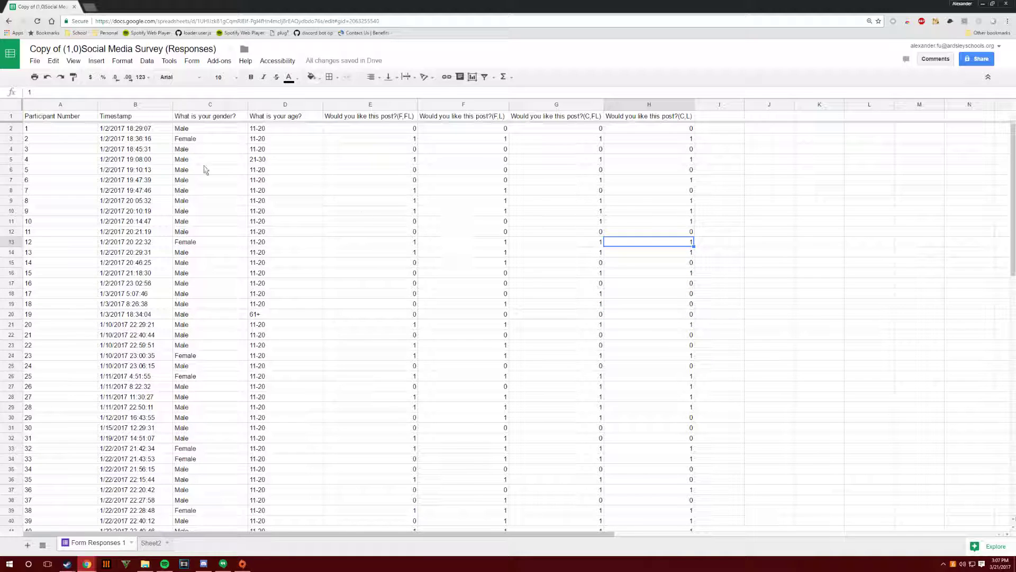
left_click(42, 133)
scroll(105, 170, "down", 5)
scroll(122, 173, "up", 5)
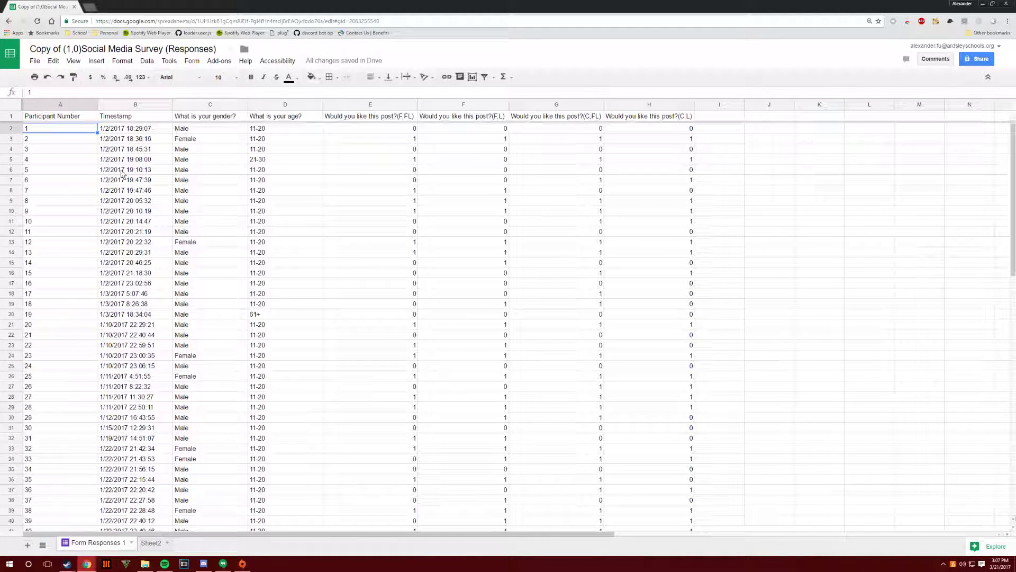
scroll(122, 174, "down", 11)
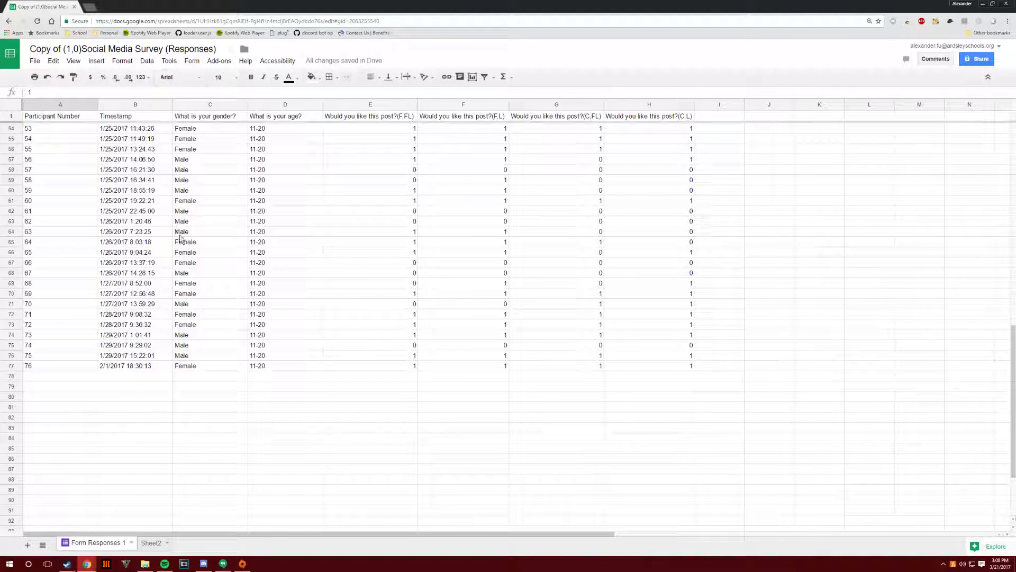
scroll(182, 245, "up", 7)
scroll(183, 244, "up", 7)
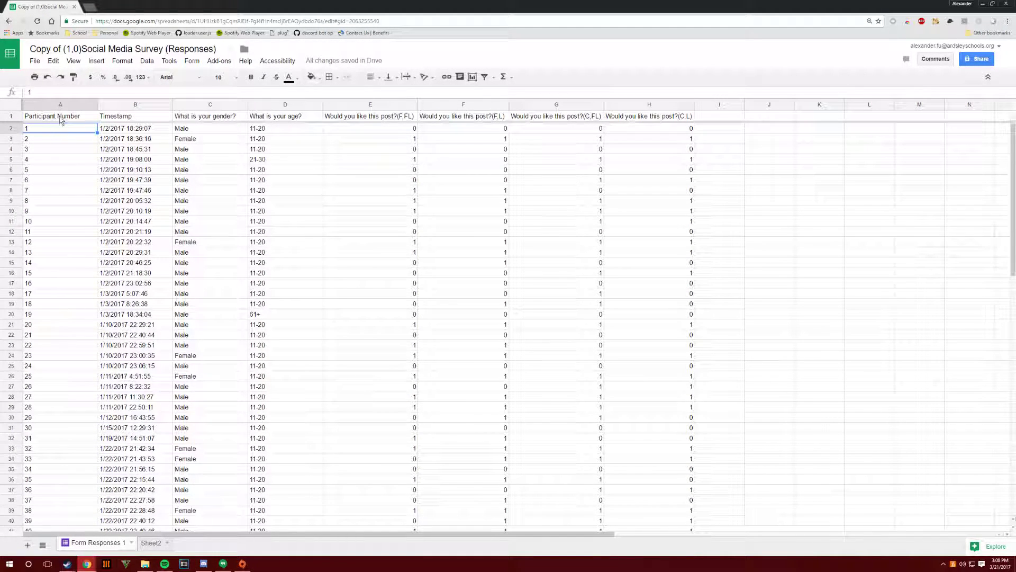
- Review the survey's column headings for timestamp, gender and the four post questions
left_click_drag(125, 48, 159, 49)
left_click(126, 117)
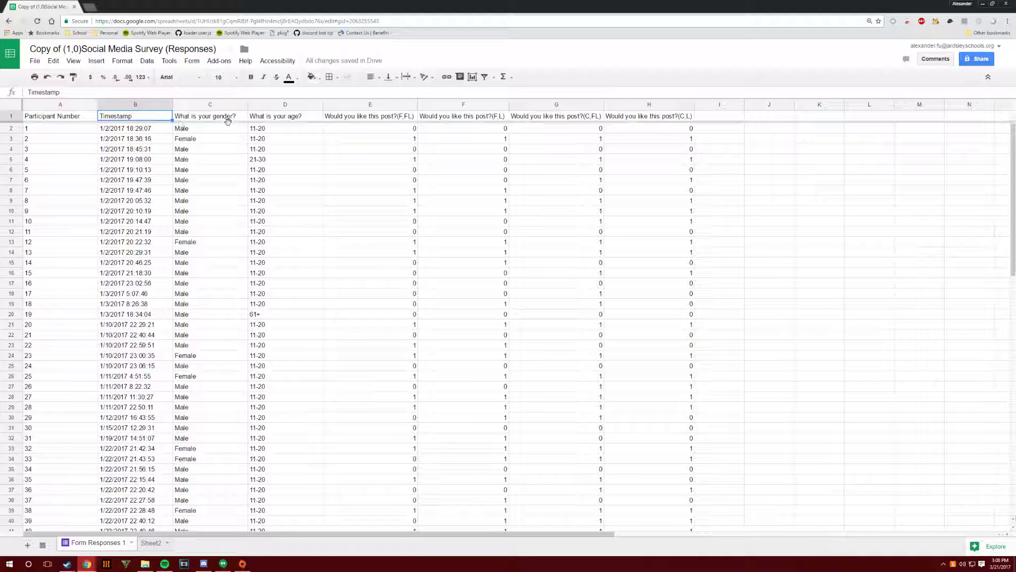
left_click(201, 117)
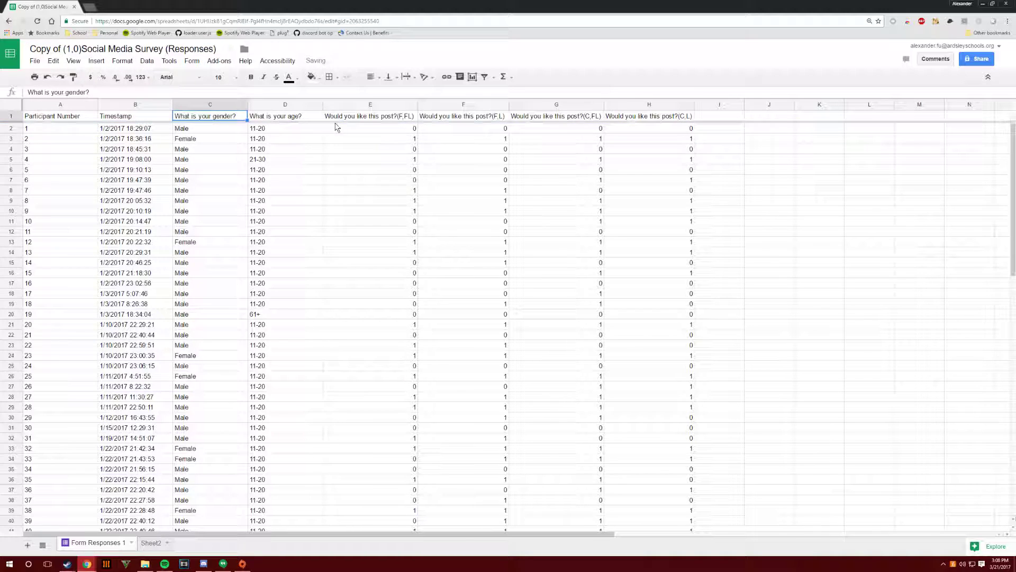
left_click(357, 118)
left_click(466, 117)
left_click(593, 117)
left_click(637, 119)
left_click(541, 118)
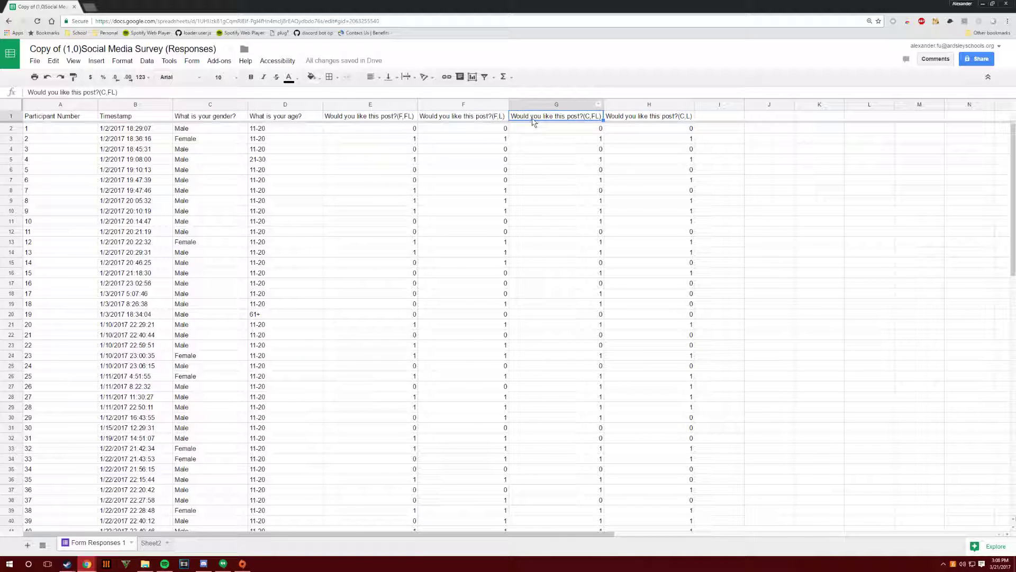
left_click(472, 120)
left_click(380, 119)
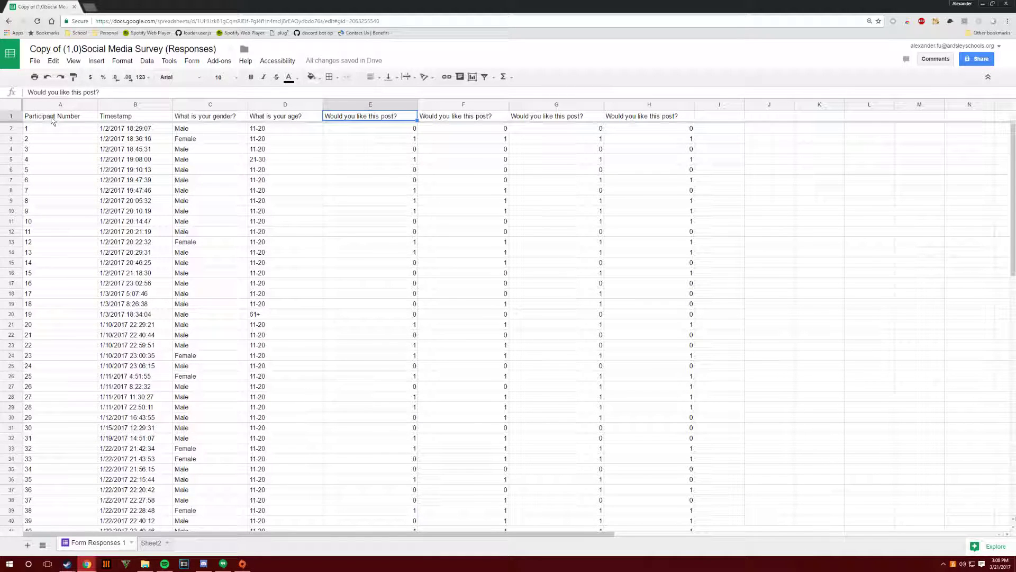
- Examine the participant numbers and response timestamps over the full length of the table
scroll(50, 191, "down", 12)
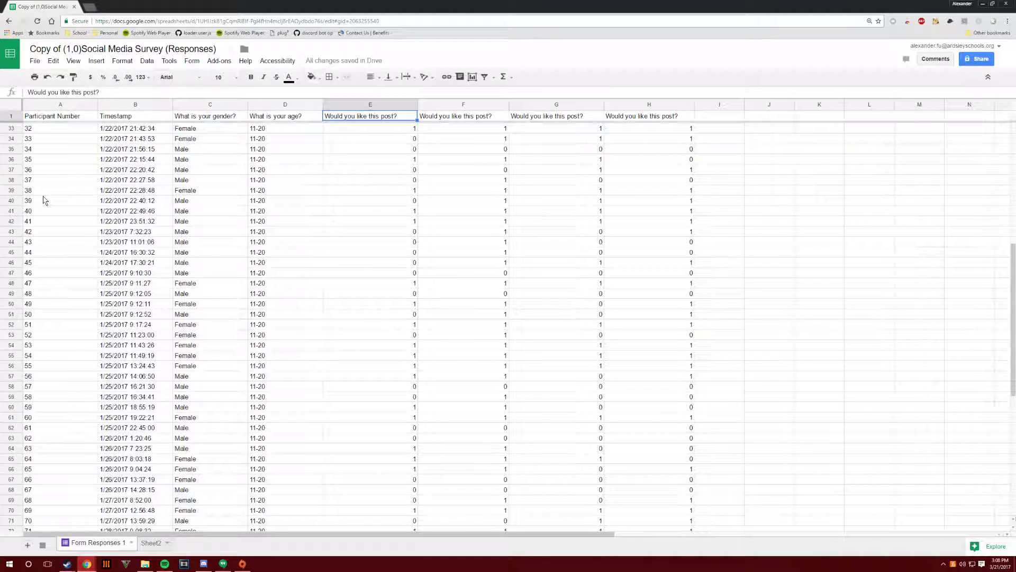
scroll(50, 196, "up", 12)
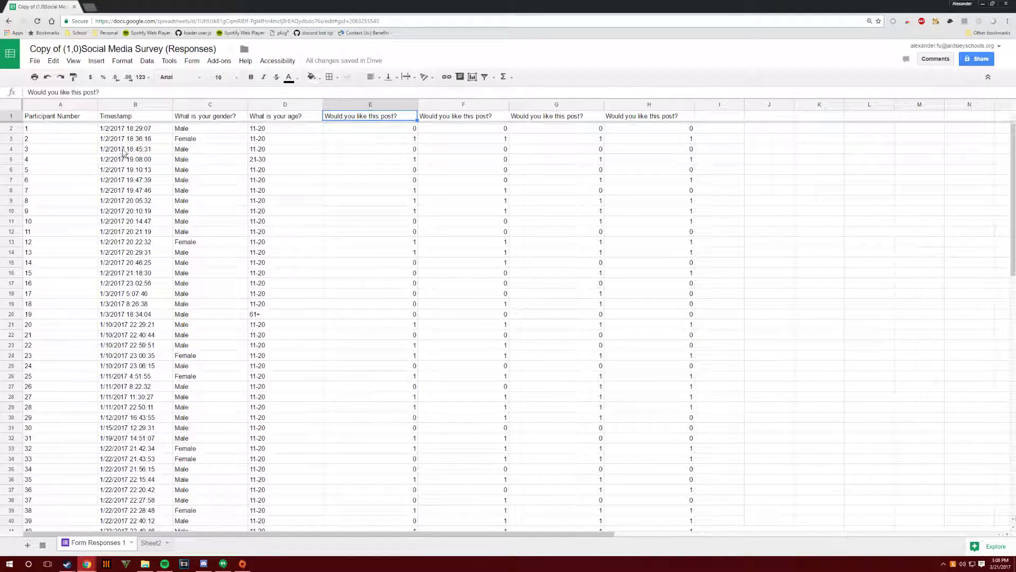
scroll(125, 159, "down", 12)
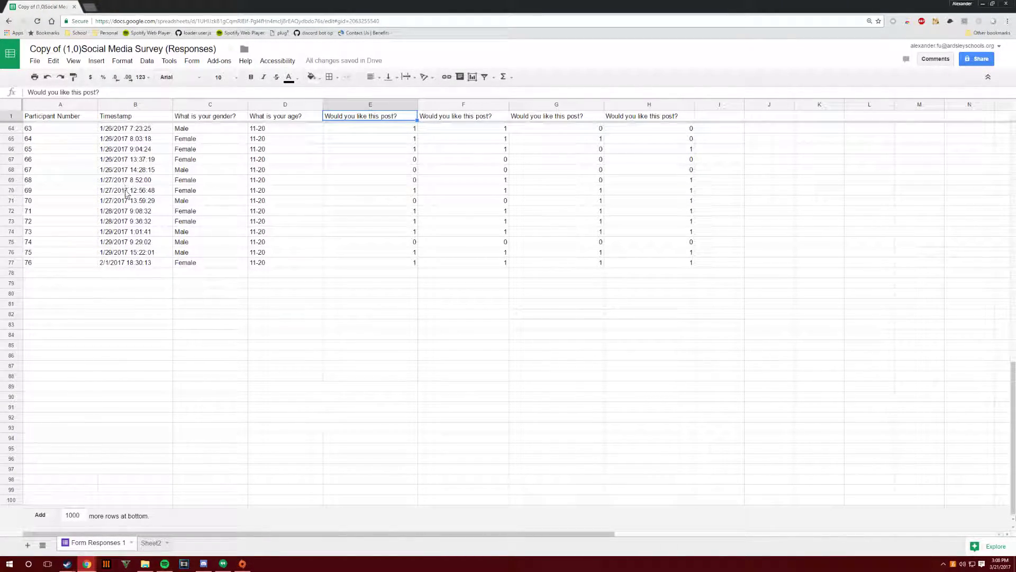
scroll(126, 197, "up", 6)
scroll(126, 197, "up", 7)
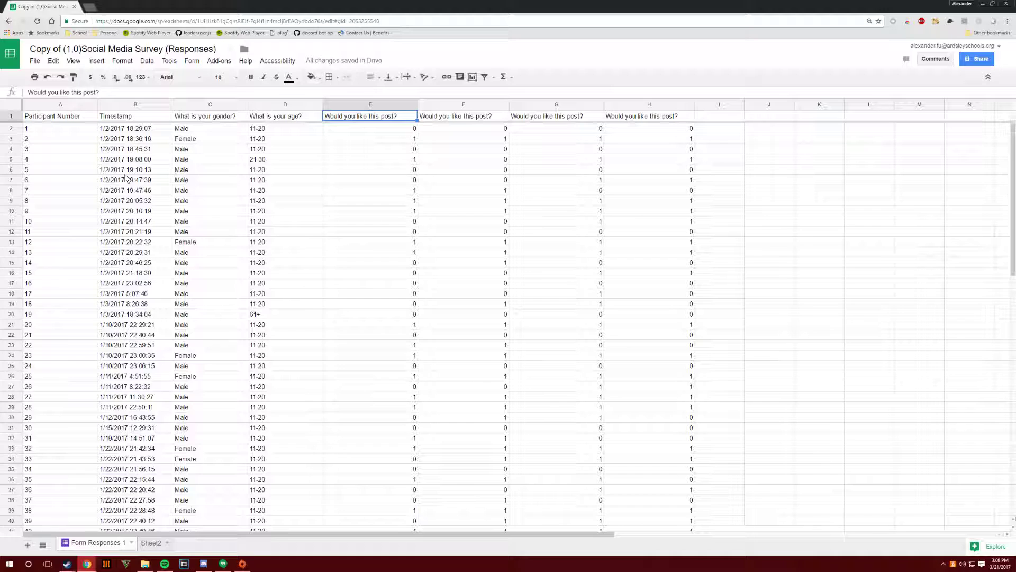
scroll(127, 181, "down", 2)
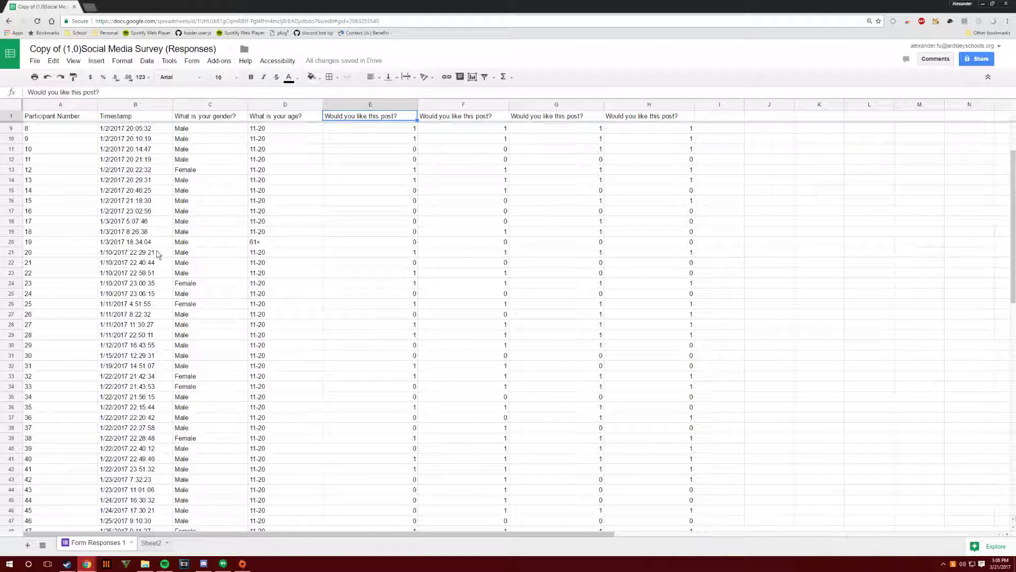
scroll(193, 182, "down", 15)
scroll(284, 273, "up", 11)
scroll(284, 273, "up", 10)
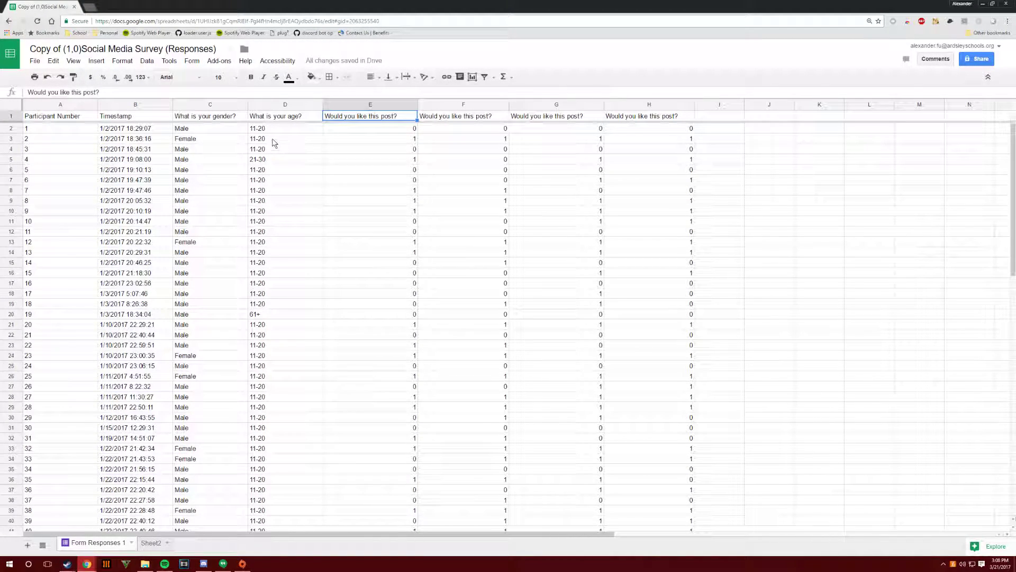
- Examine the first participant's row and how answers are coded in the first "Would you like this post?" column
mouse_move(270, 128)
left_mouse_down()
mouse_move(132, 431)
mouse_move(106, 397)
mouse_move(69, 494)
mouse_move(103, 356)
mouse_move(259, 132)
left_mouse_up()
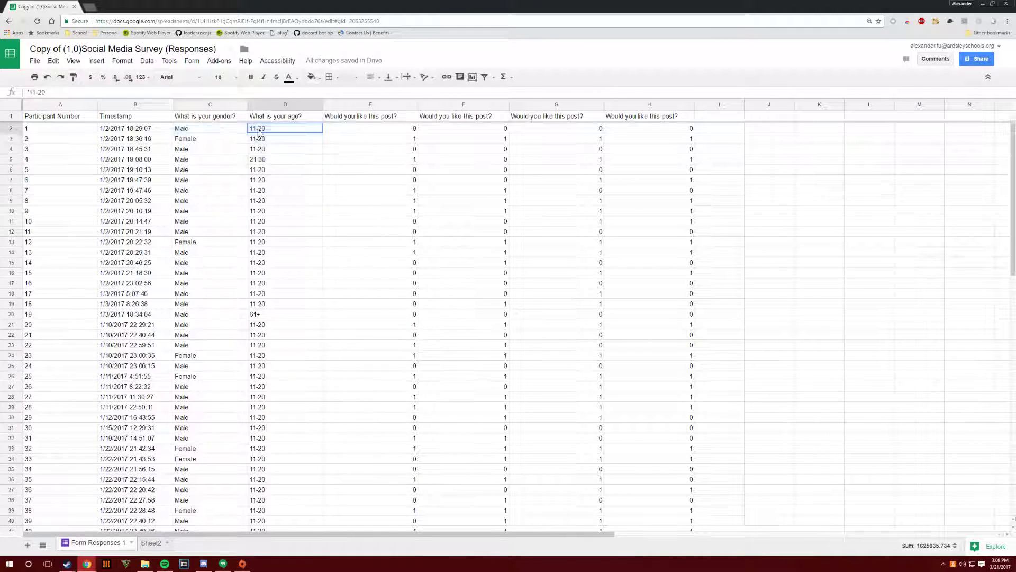
left_click(392, 132)
mouse_move(392, 133)
left_mouse_down()
mouse_move(395, 335)
mouse_move(399, 135)
left_mouse_up()
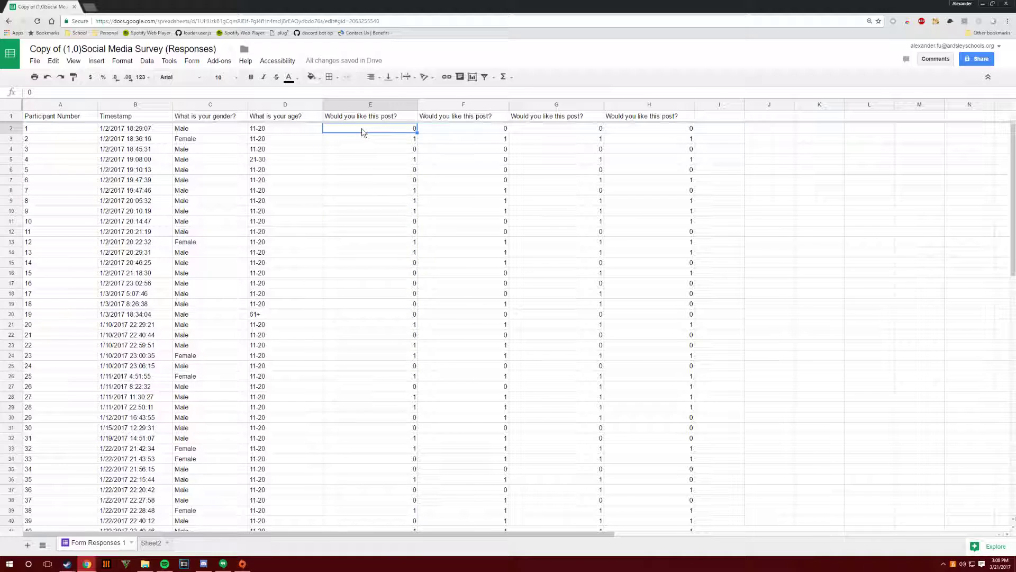
mouse_move(366, 131)
left_mouse_down()
mouse_move(370, 181)
mouse_move(369, 131)
left_mouse_up()
left_click(369, 117)
left_click(375, 140)
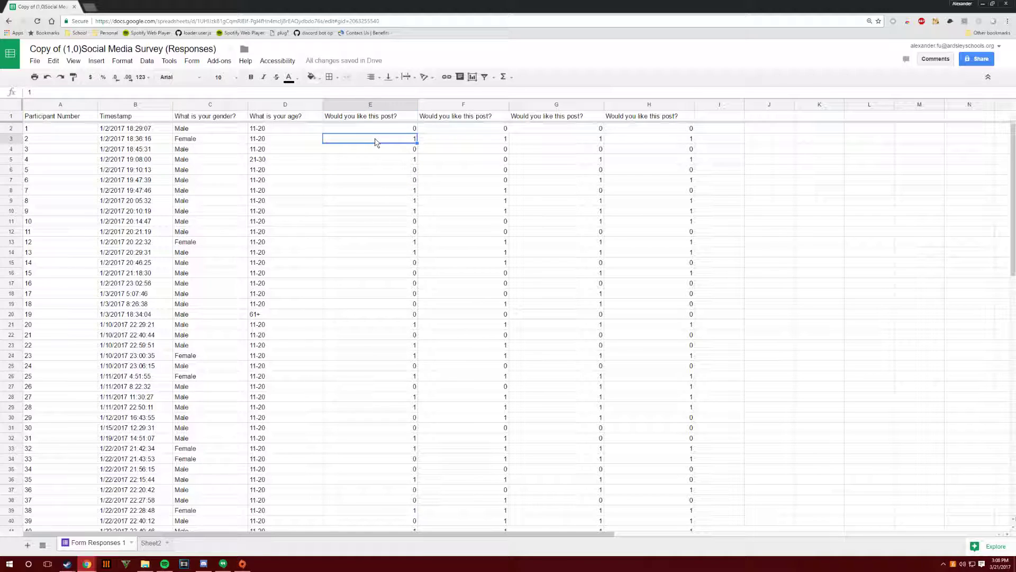
left_click(374, 120)
- Select the first post question's answers in E2:E77 and check their sum and other summary statistics
left_click(374, 132)
scroll(652, 182, "down", 3)
scroll(624, 196, "up", 3)
left_click_drag(369, 132, 355, 264)
scroll(365, 184, "down", 2)
scroll(364, 193, "down", 10)
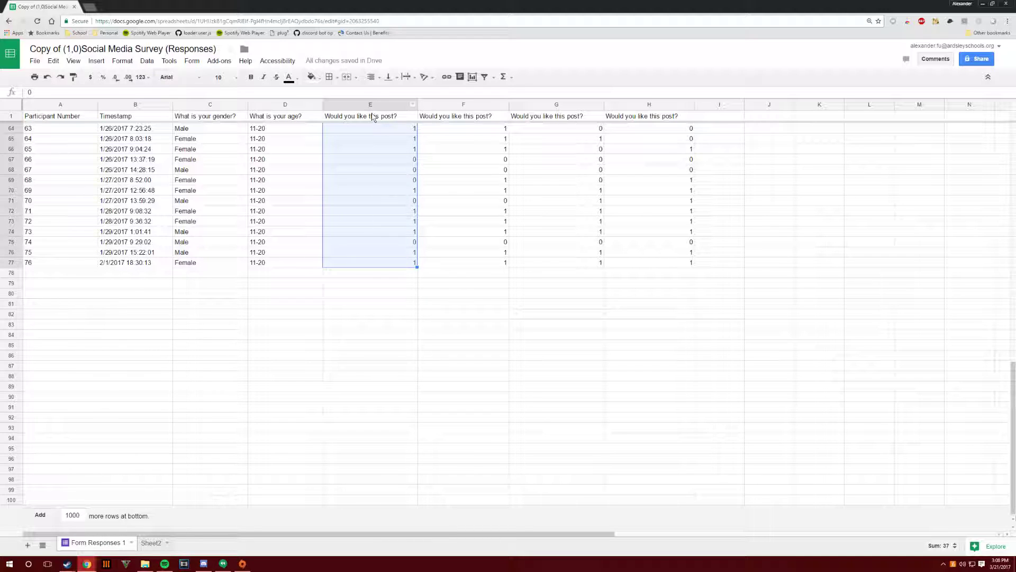
scroll(365, 201, "up", 2)
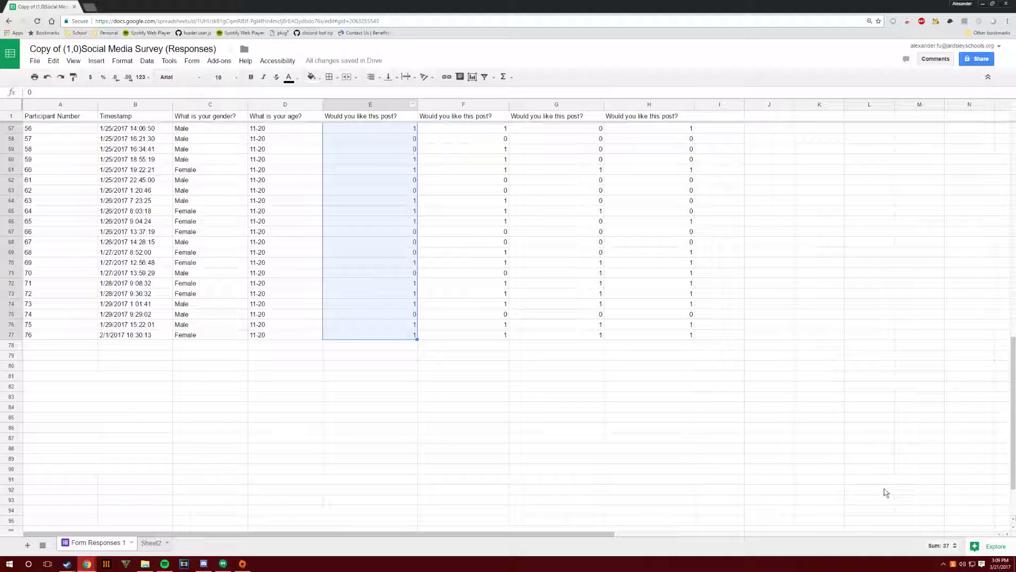
left_click(941, 546)
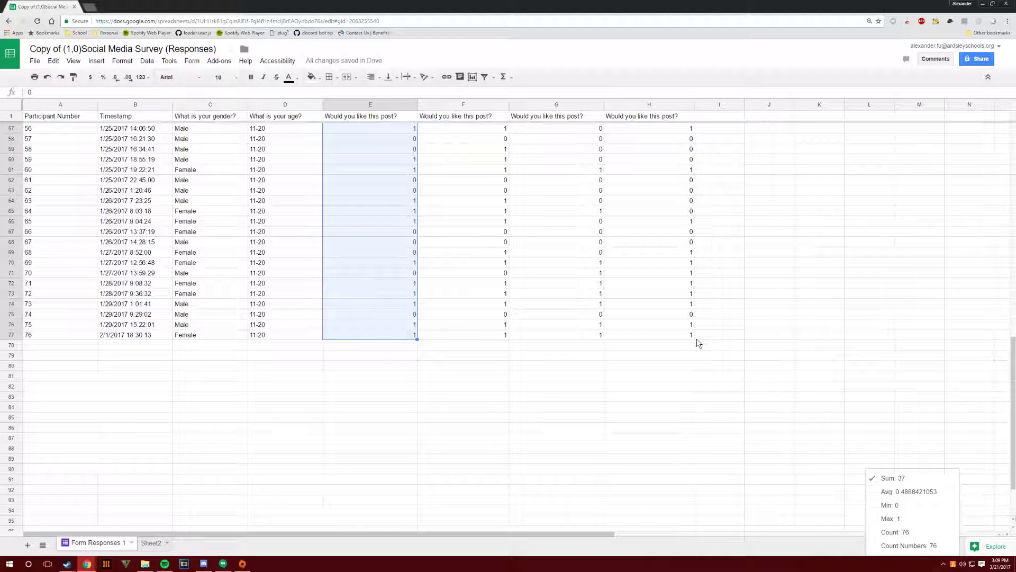
left_click(365, 337)
scroll(501, 275, "up", 10)
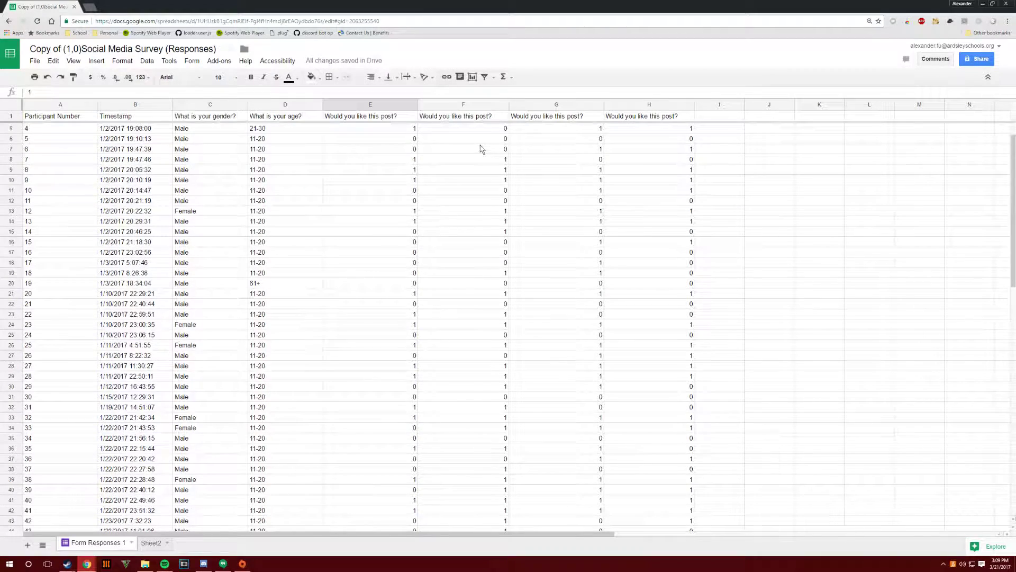
- Select the second post question's answers in F2:F77 and check their sum
left_click(463, 133)
scroll(472, 177, "down", 13)
left_click_drag(462, 131, 482, 265)
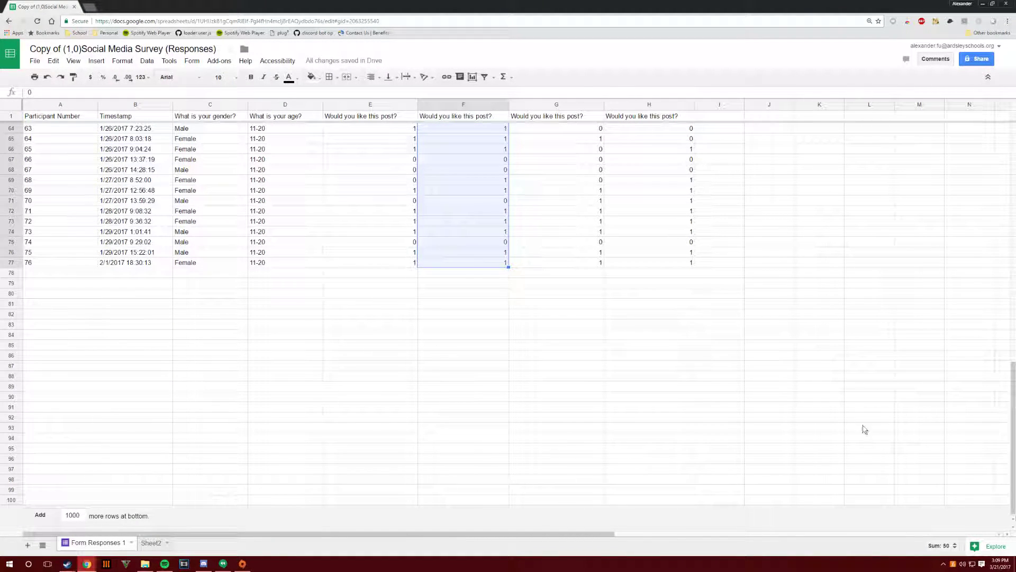
left_click(940, 545)
left_click(675, 386)
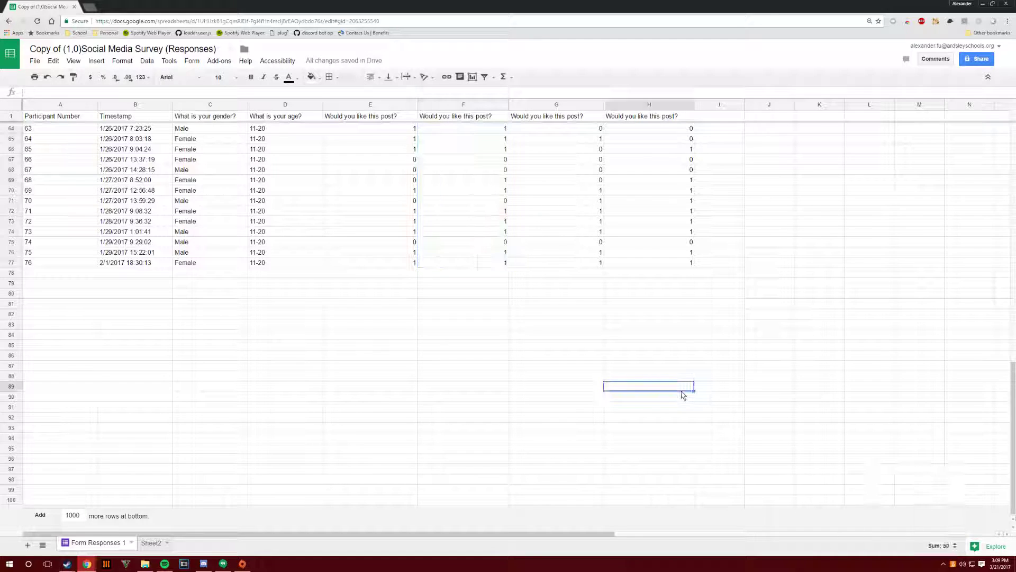
left_click(415, 264)
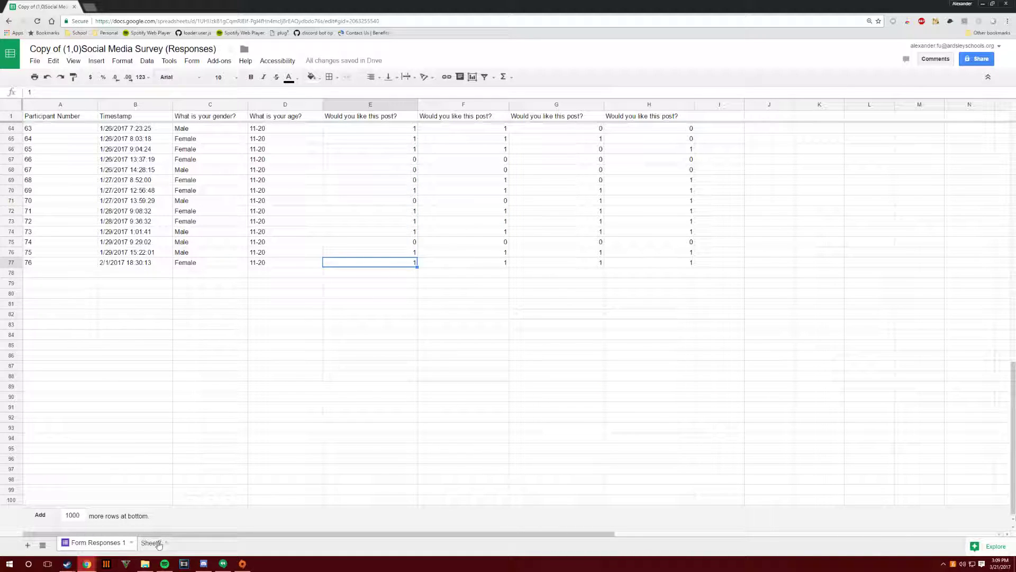
left_click(360, 114)
double_click(358, 115)
left_click(236, 355)
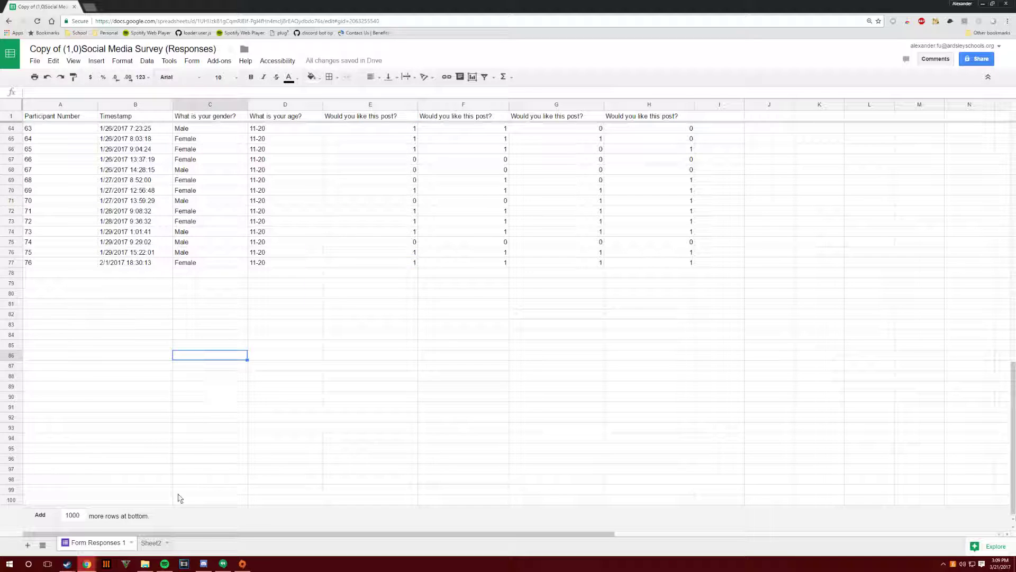
- Enter the title "Graph #1" in cell A1 of Sheet2
left_click(151, 542)
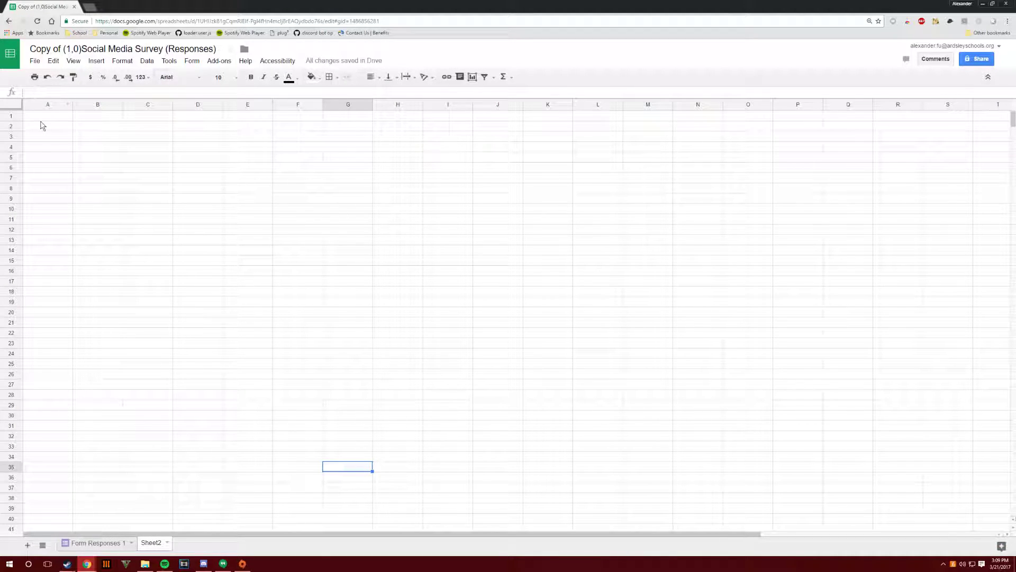
left_click(45, 116)
type("Graph")
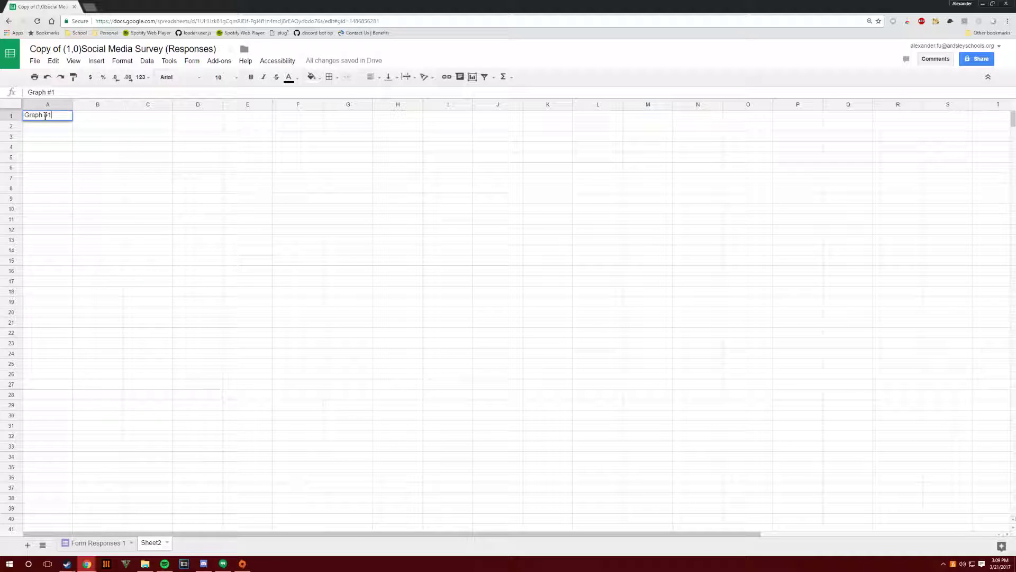
type(" #1")
key("Return")
- Label cell A2 "Picture 1" and cell B2 "Picture 2" under the graph title
double_click(49, 129)
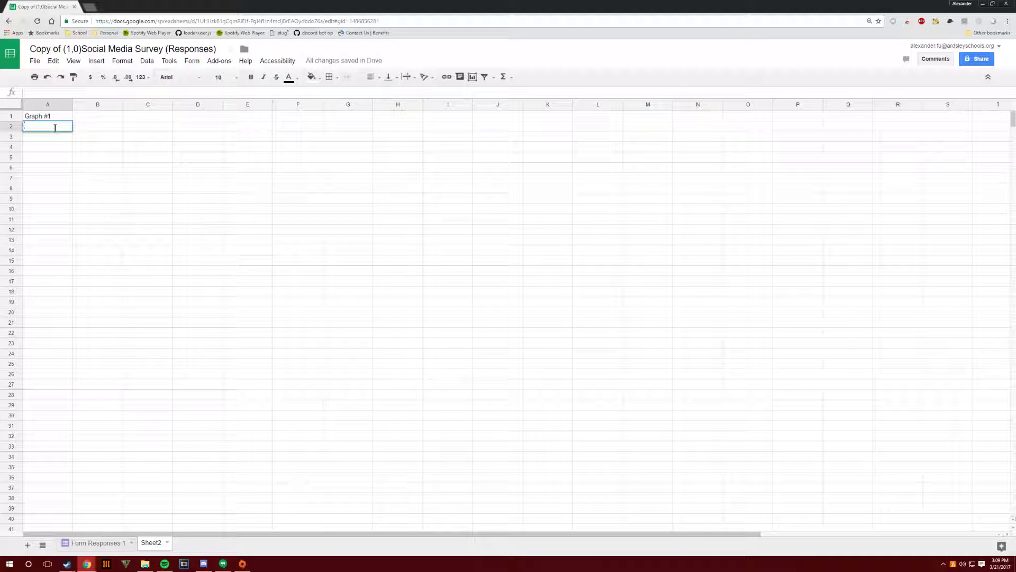
type("Picture 1")
double_click(87, 124)
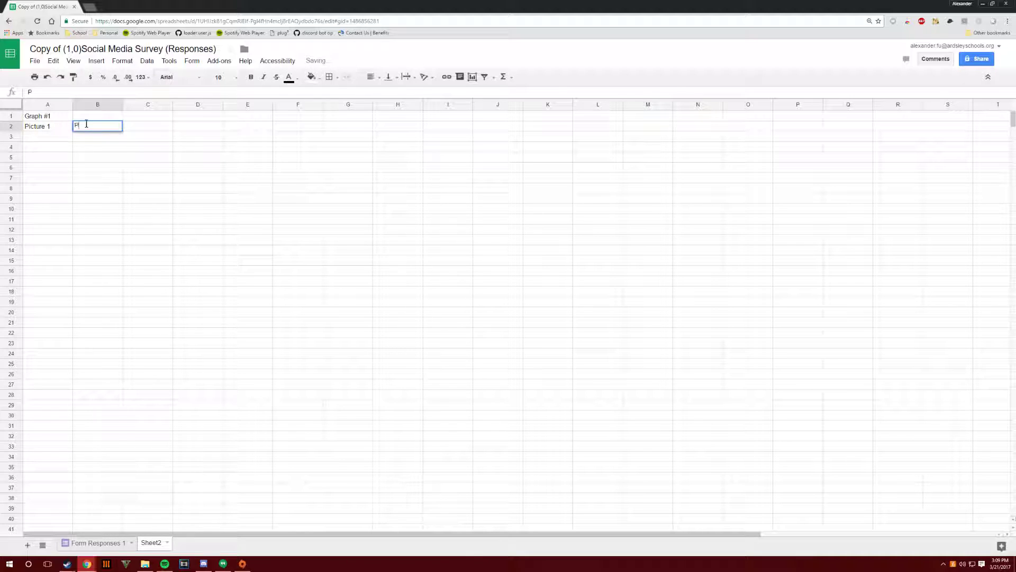
type("Picture 2")
- Enter the totals 37 under Picture 1 in A3 and 50 under Picture 2 in B3
double_click(58, 136)
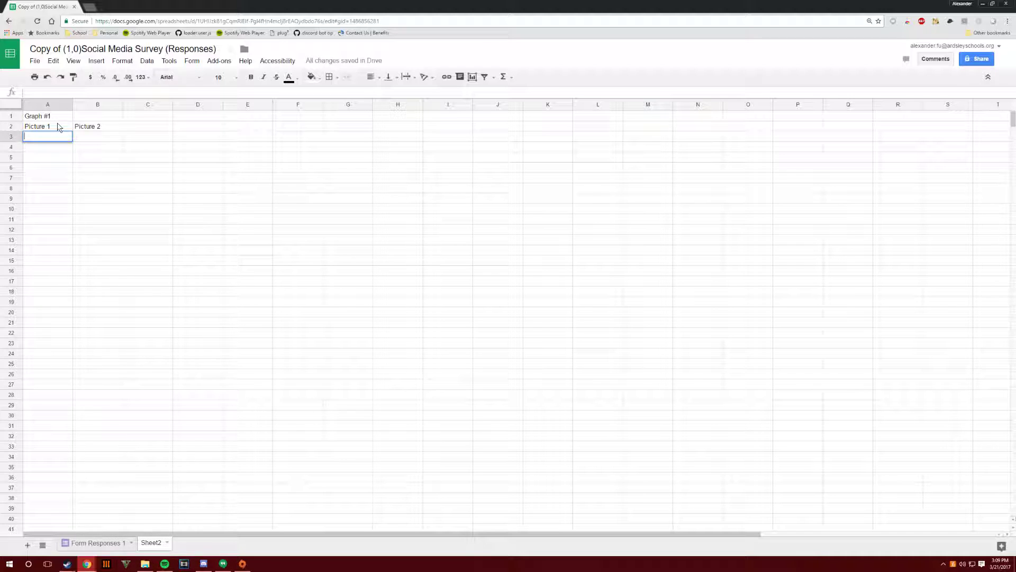
left_click(82, 139)
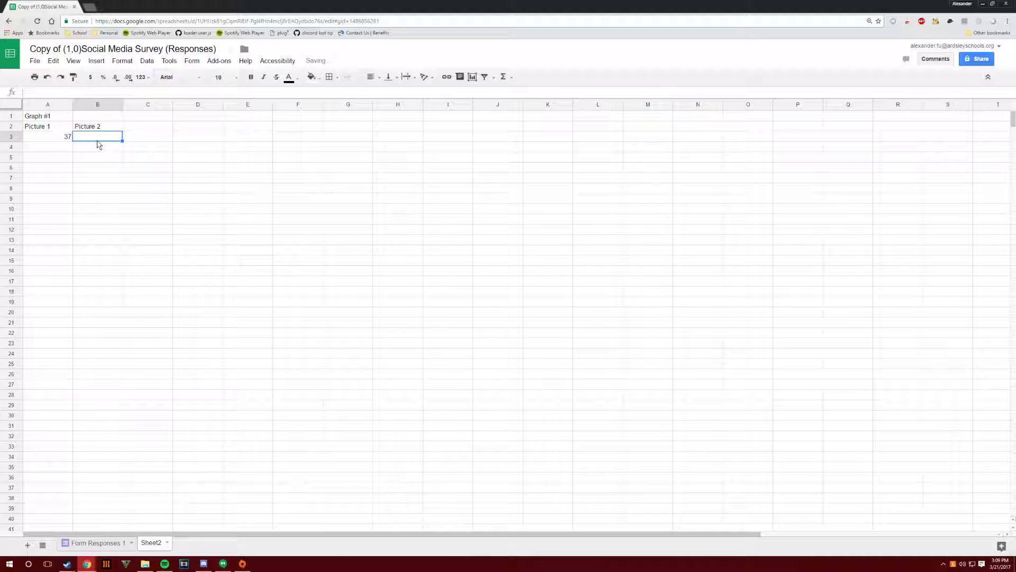
type("50")
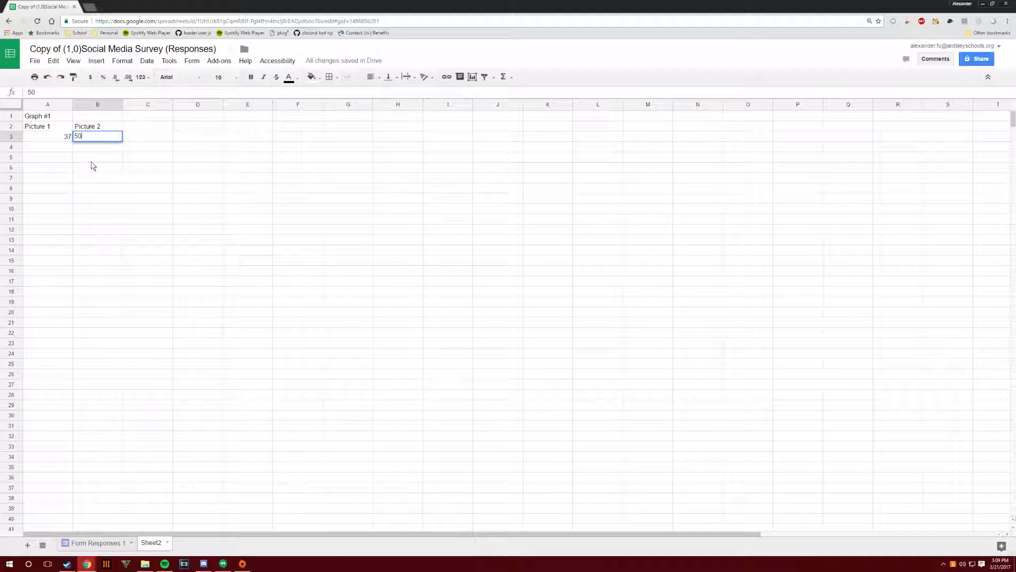
left_click(90, 155)
- Start a new chart from the picture labels and totals in A2:B3
left_click_drag(55, 129, 98, 140)
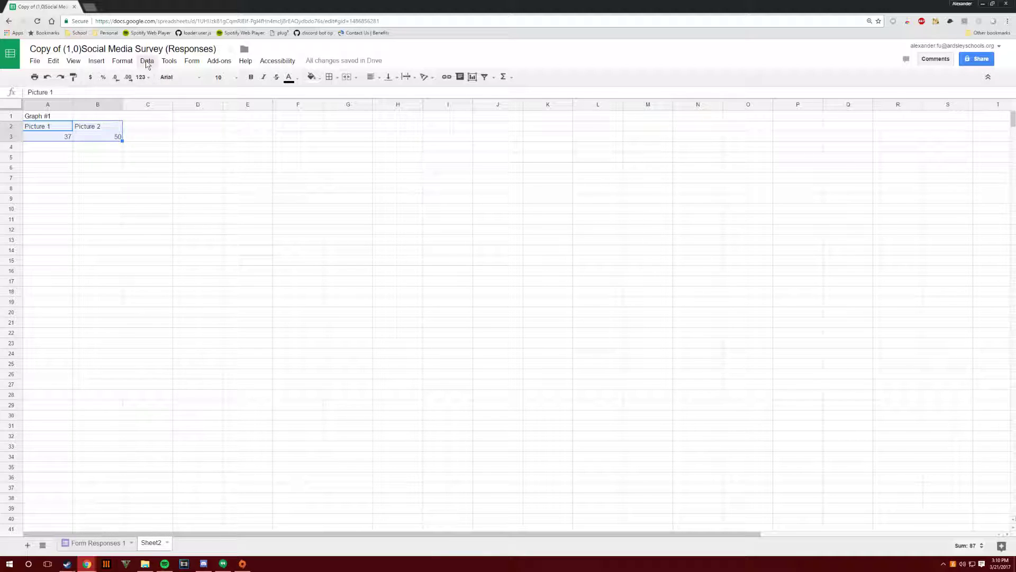
left_click(96, 61)
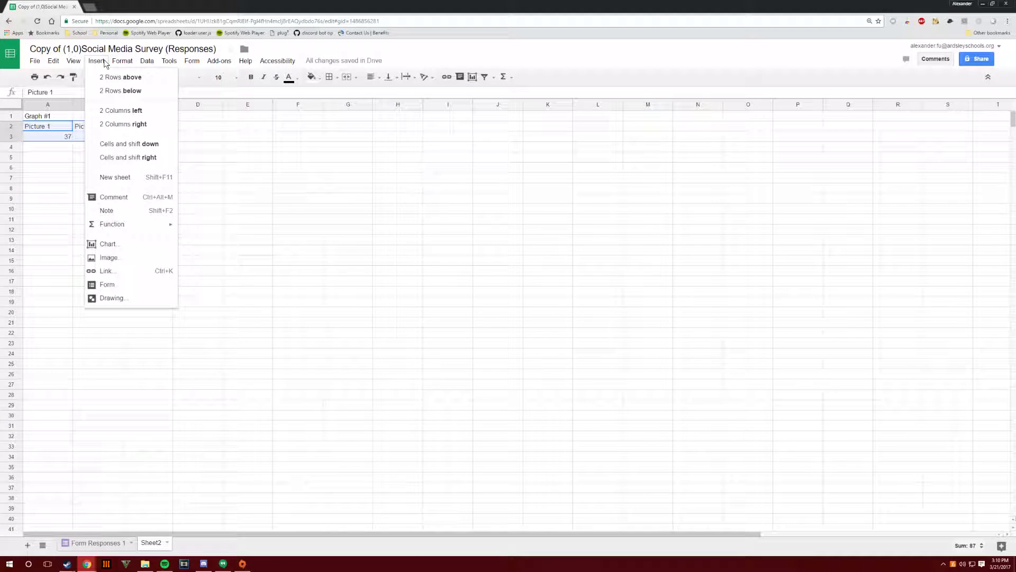
left_click(108, 243)
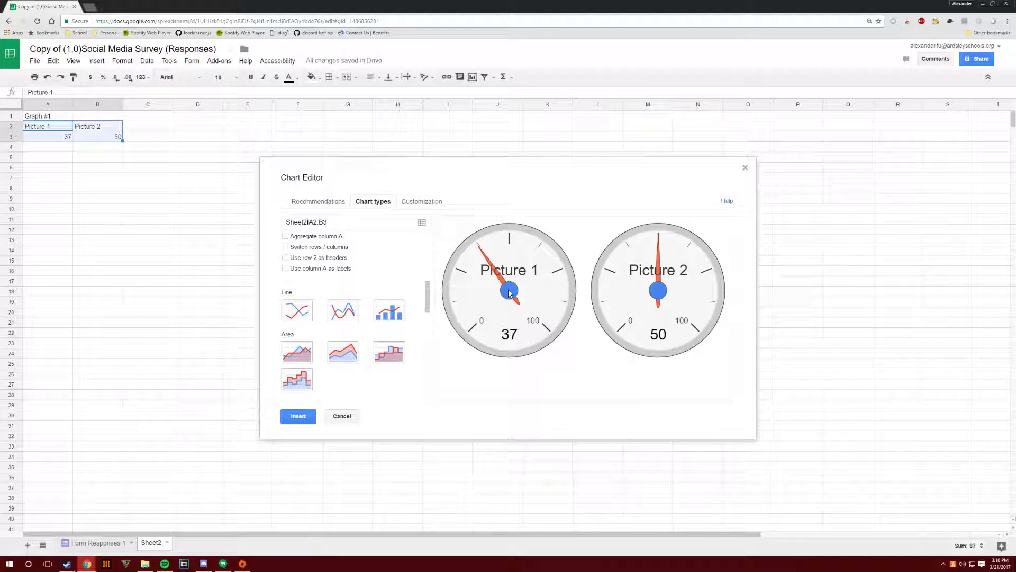
- Preview the histogram and motion chart types for the picture totals
left_click_drag(682, 270, 583, 280)
left_click(583, 280)
scroll(331, 327, "down", 7)
scroll(296, 320, "up", 7)
scroll(295, 321, "down", 7)
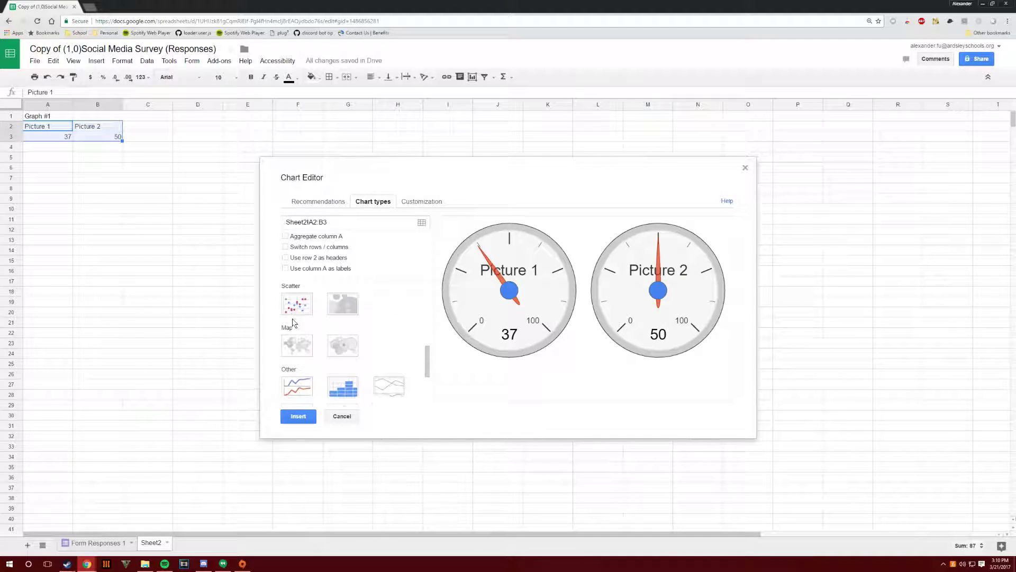
left_click(338, 300)
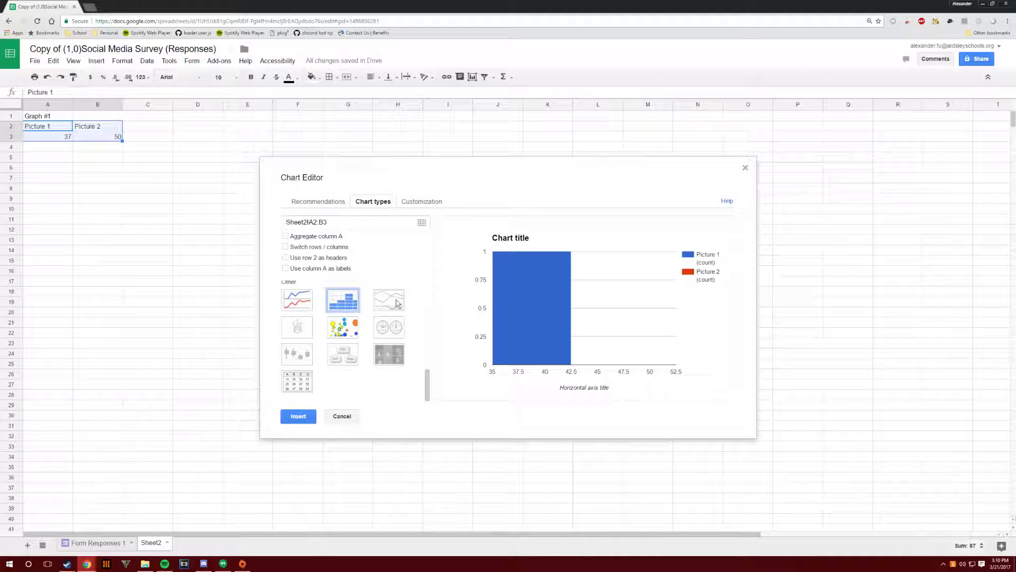
left_click(342, 327)
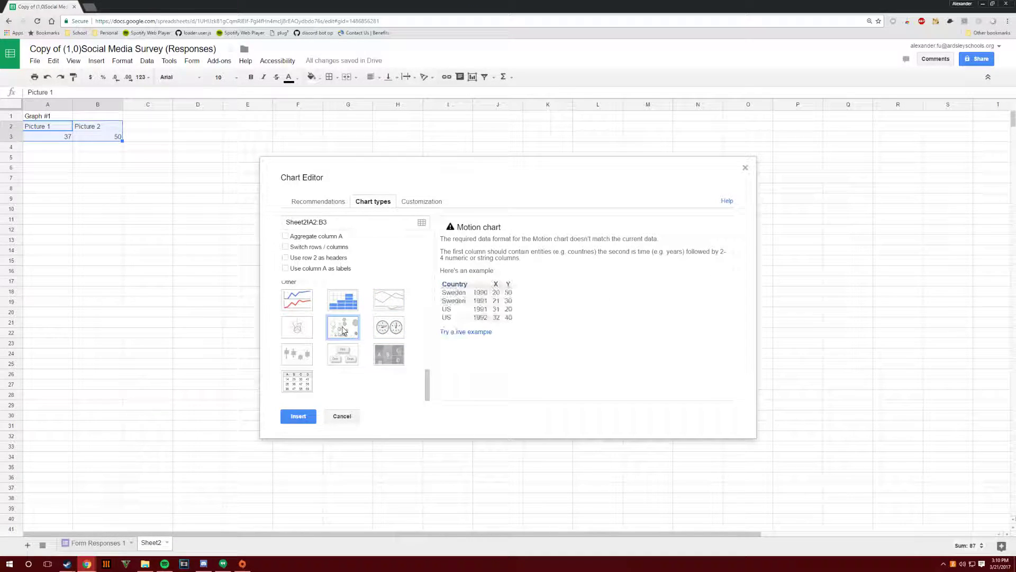
scroll(343, 330, "up", 6)
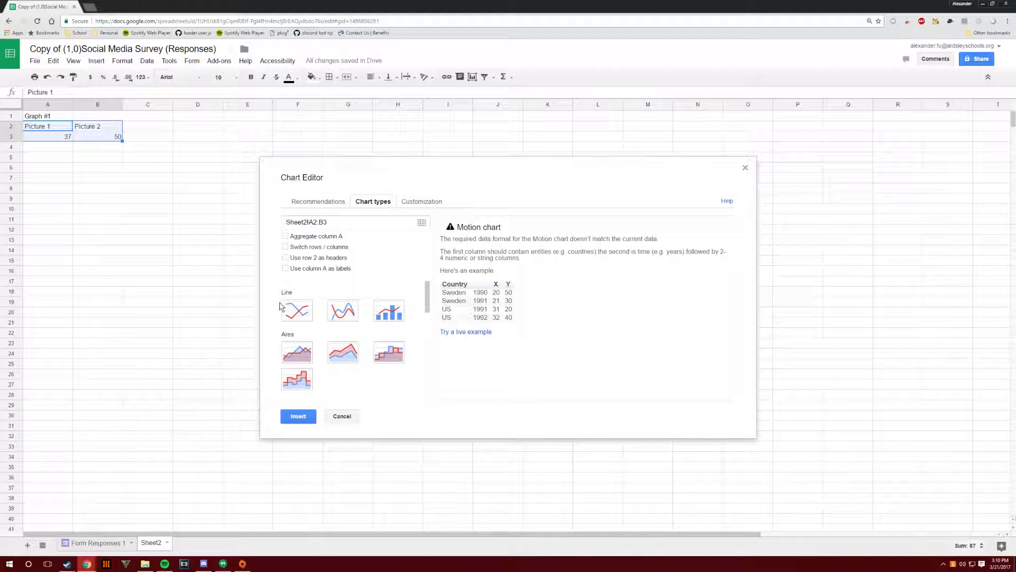
- Preview the line, smooth line and combo chart types for the picture totals
left_click(300, 319)
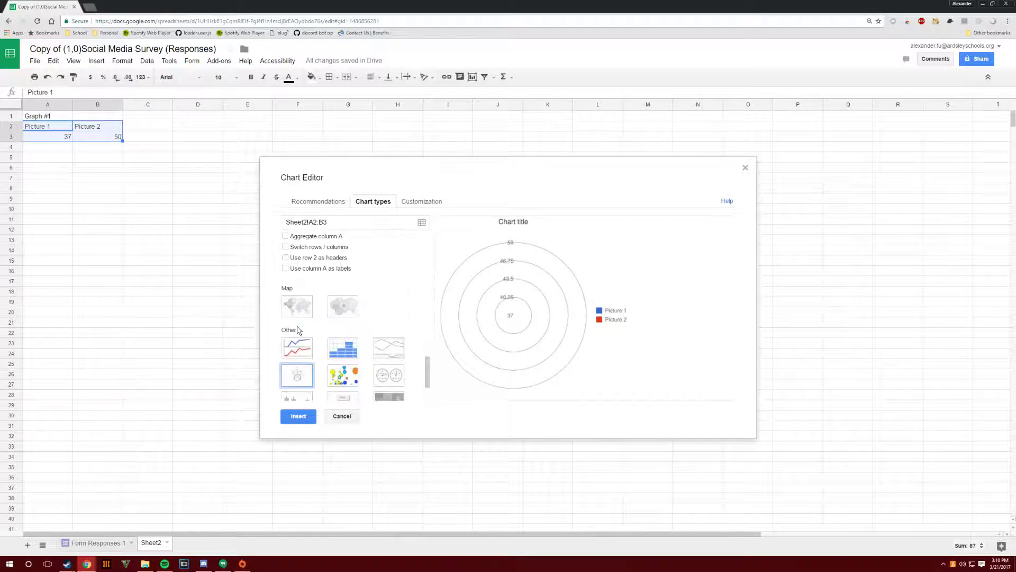
left_click(303, 320)
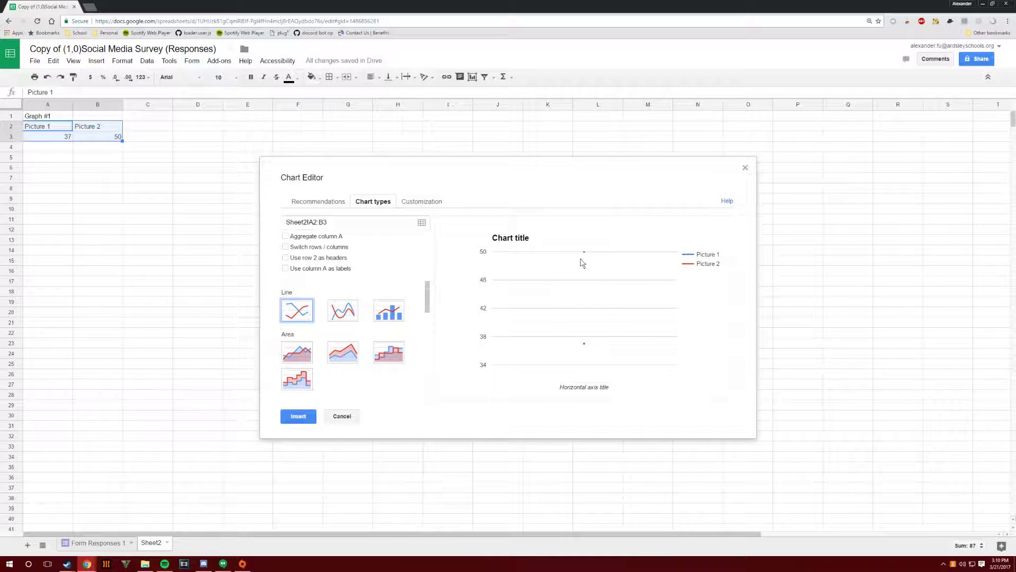
left_click(341, 311)
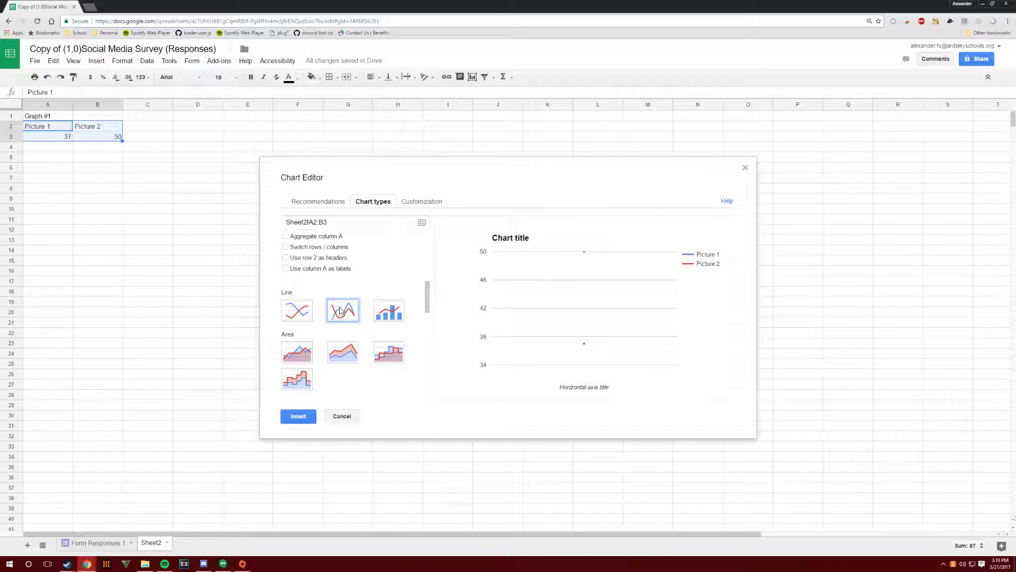
left_click(302, 315)
left_click(330, 313)
left_click(307, 313)
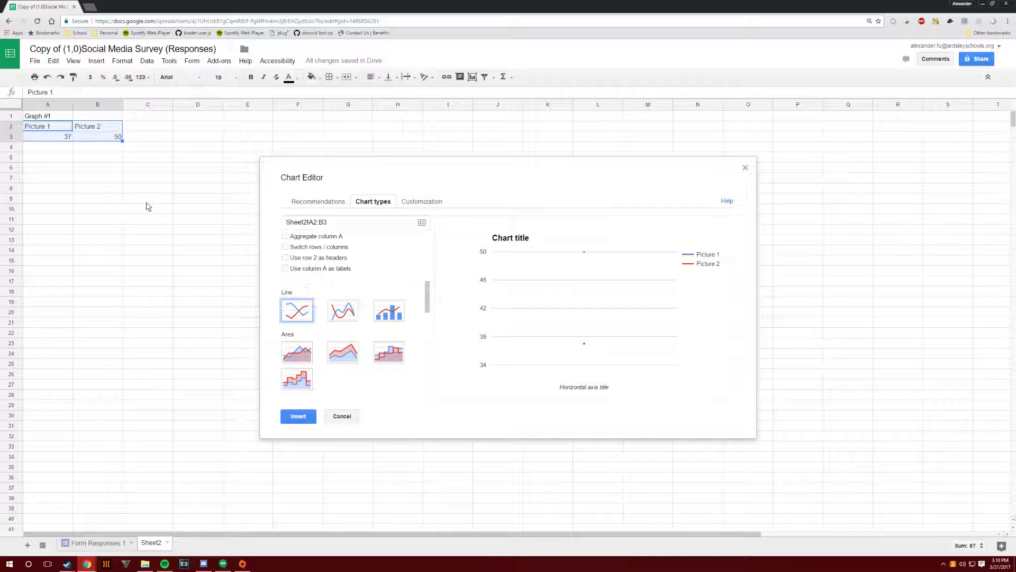
left_click(403, 313)
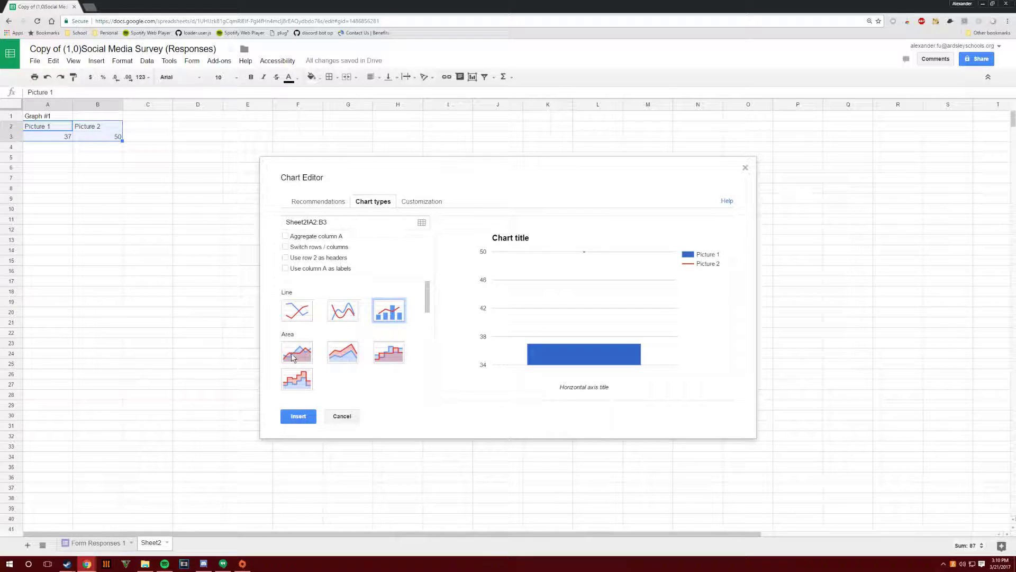
- Compare the column and bar chart types and insert the picture totals as a column chart
scroll(292, 358, "down", 3)
left_click(305, 345)
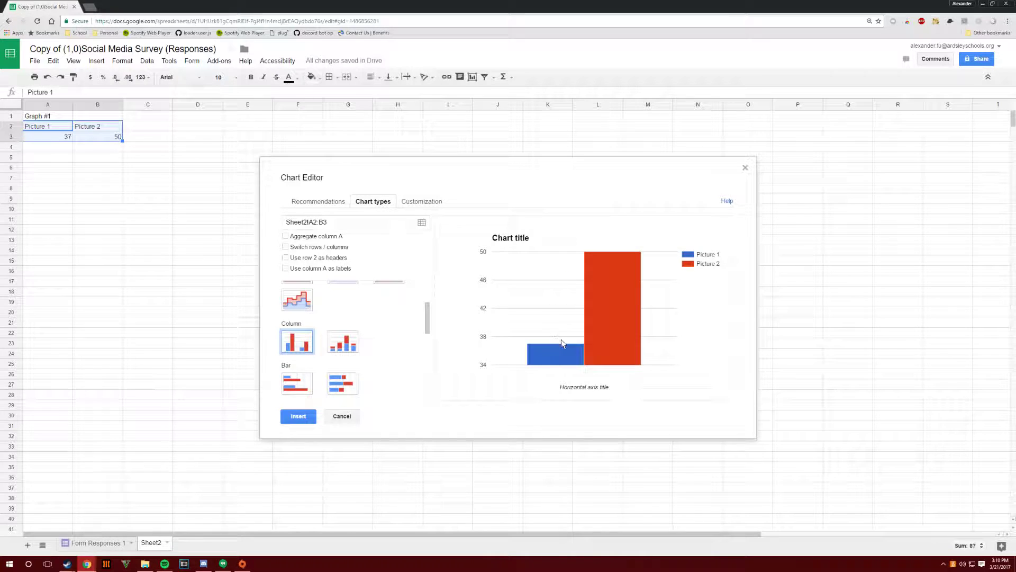
left_click(297, 383)
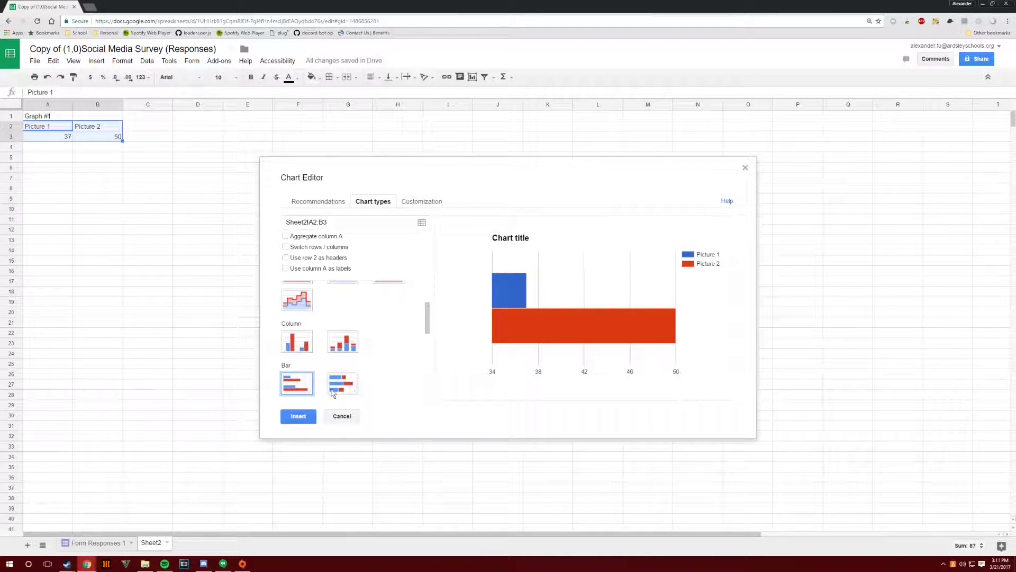
left_click(333, 393)
left_click(297, 341)
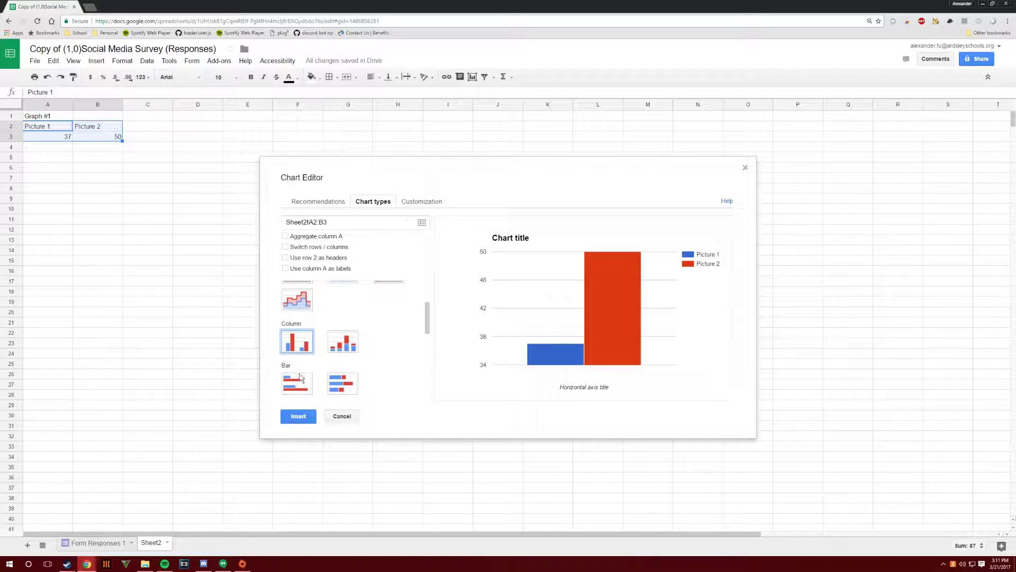
left_click(298, 416)
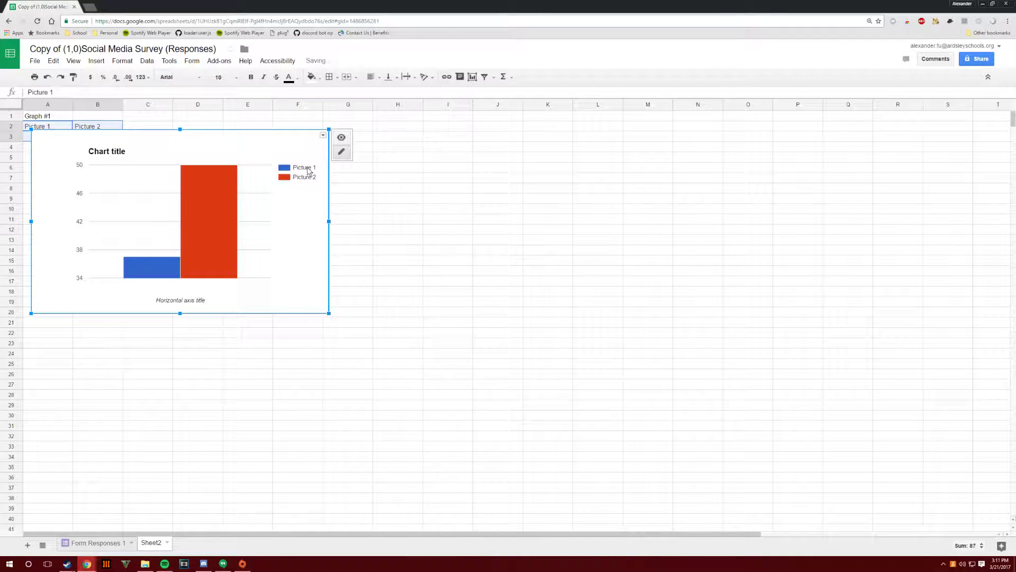
- Set the chart's vertical axis minimum to 0 and maximum to 50
left_click(81, 166)
left_click(60, 146)
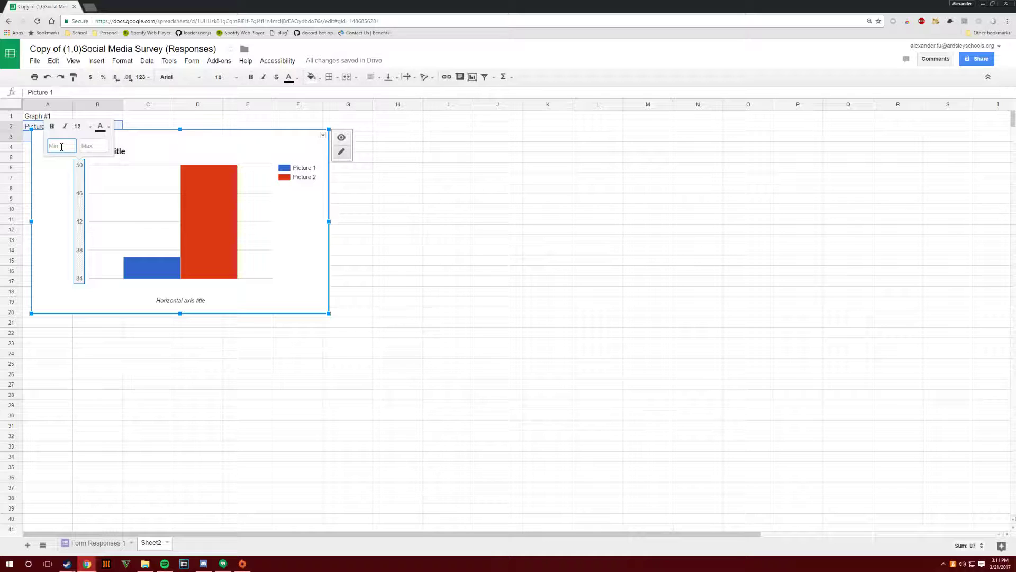
left_click(94, 145)
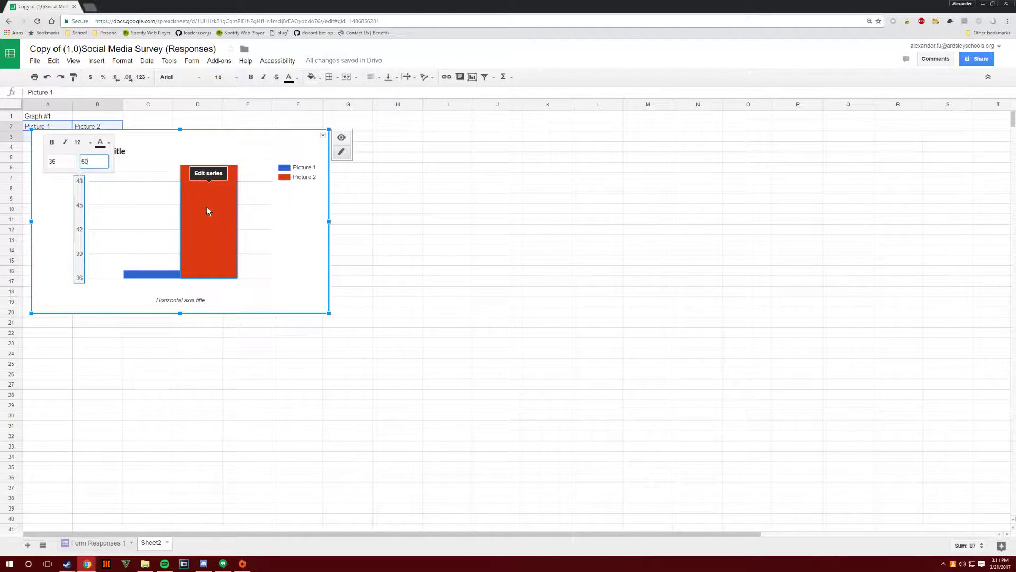
left_click(60, 160)
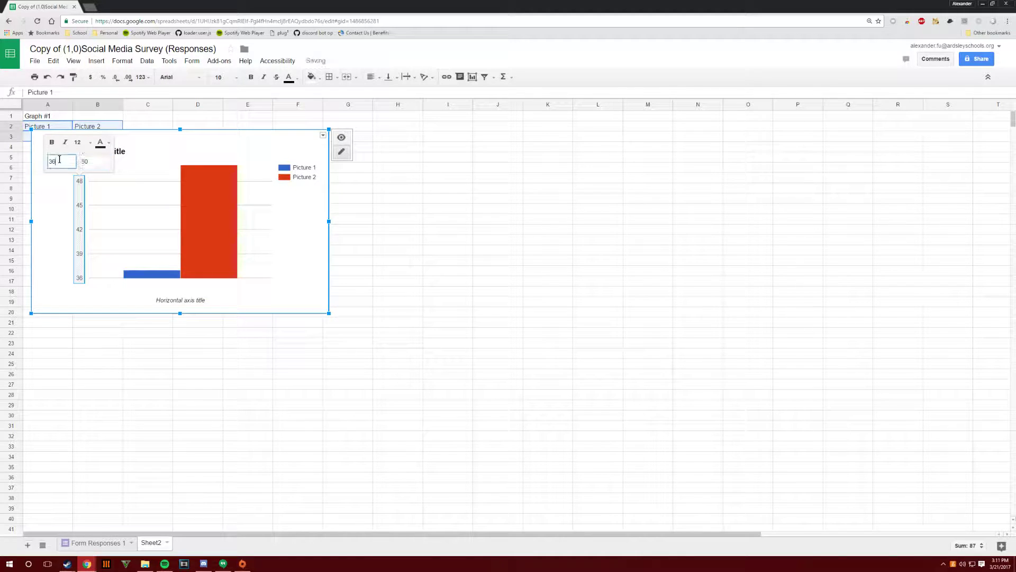
type("0")
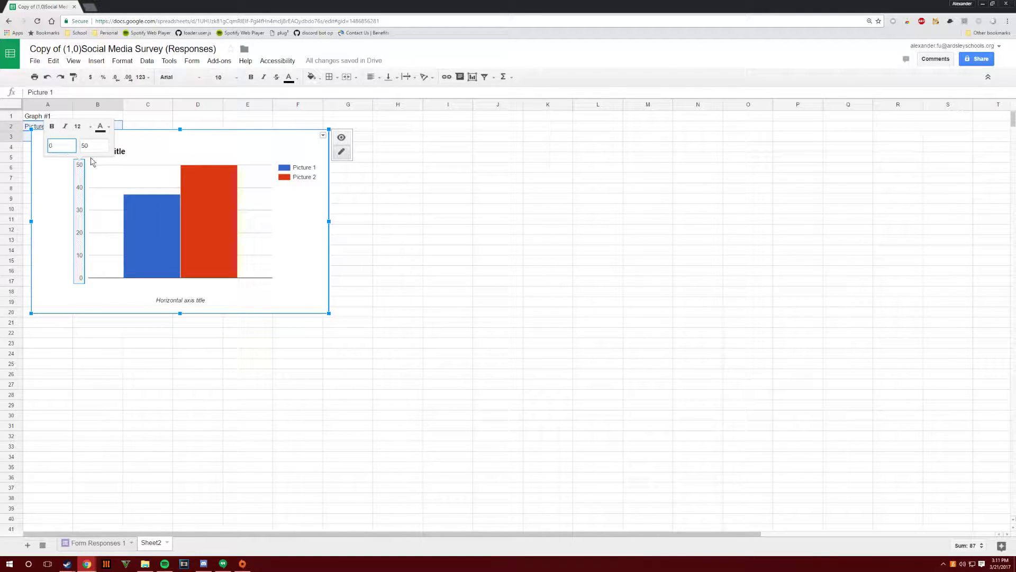
- Title the chart "Amout of people liking each picture" and try to correct the first word to "Amount"
left_click(154, 153)
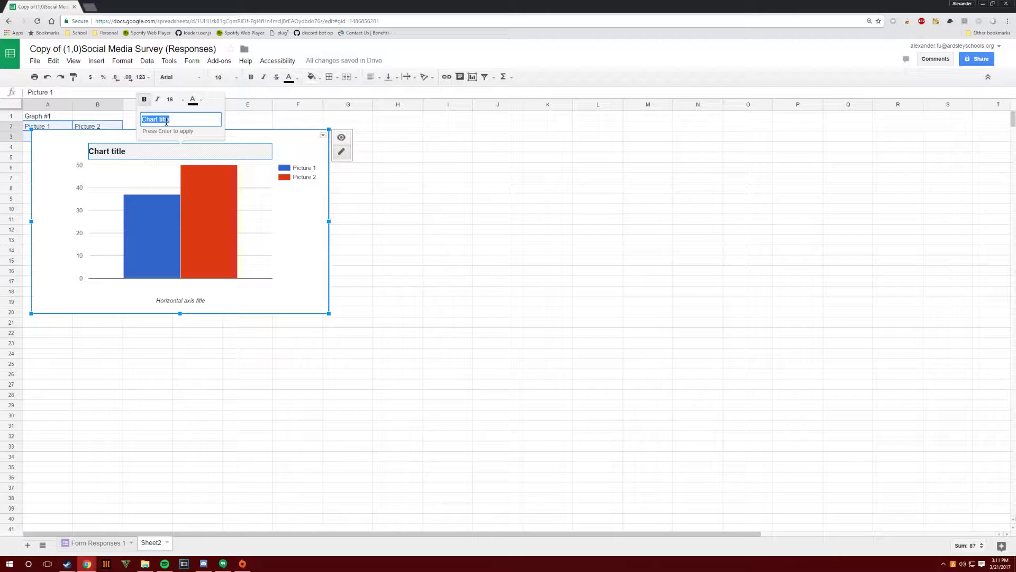
type("Amout of people liking each picture")
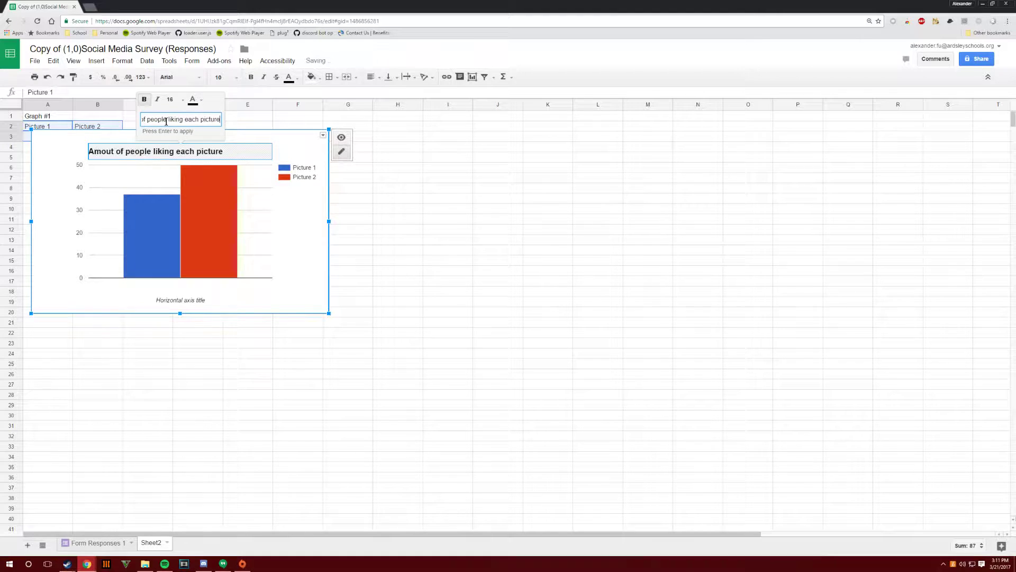
left_click_drag(154, 123, 49, 117)
left_click(159, 120)
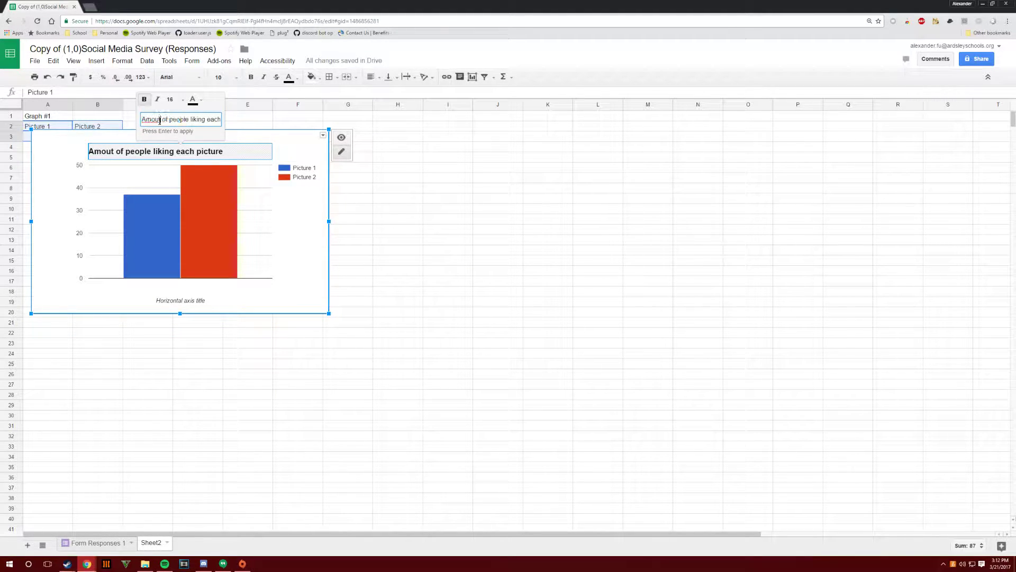
type("n")
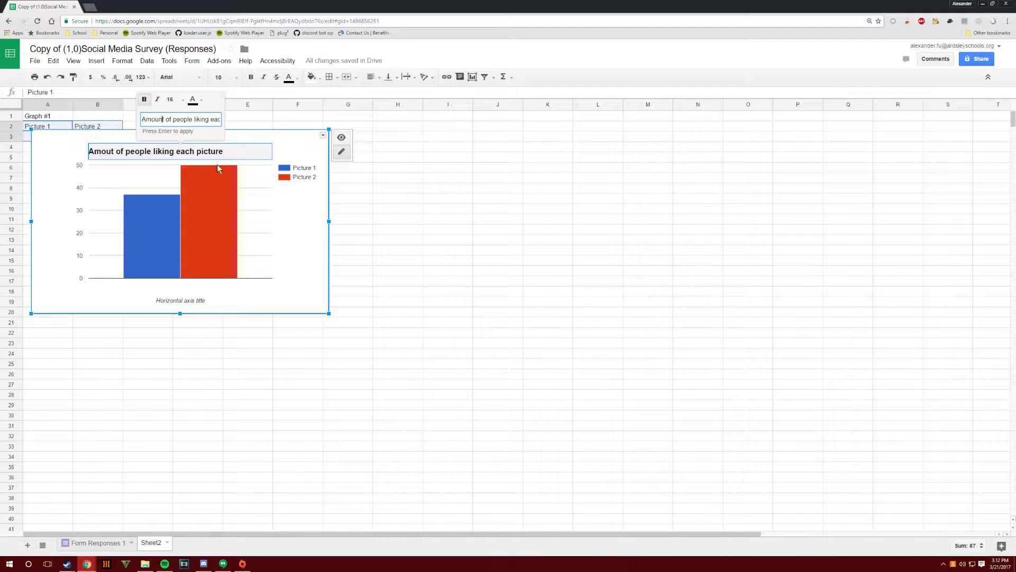
- Move the chart just below the totals in row 3 and set its legend position to Bottom
left_click(310, 177)
mouse_move(300, 175)
left_mouse_down()
mouse_move(301, 219)
mouse_move(299, 192)
left_mouse_up()
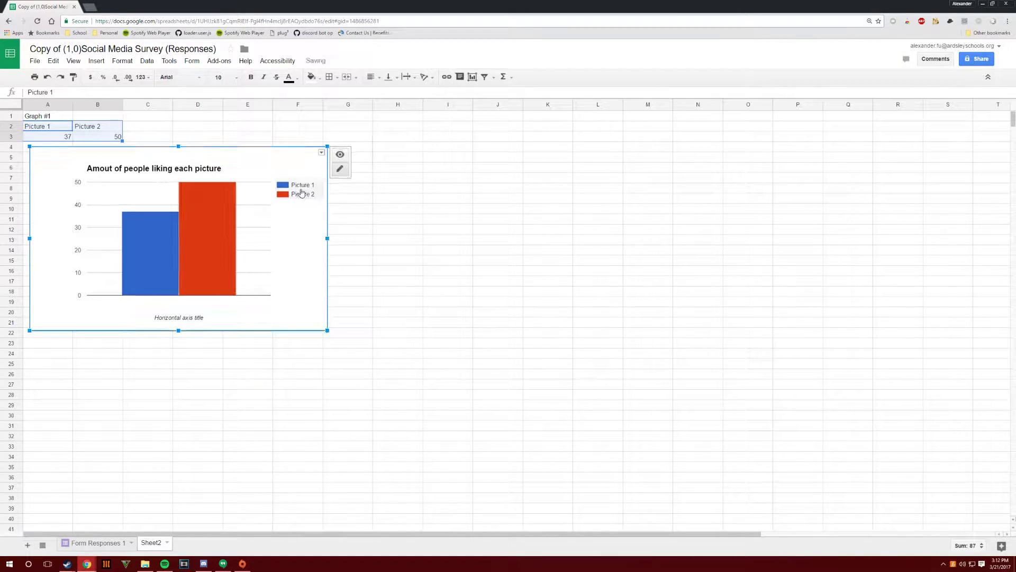
left_click(348, 171)
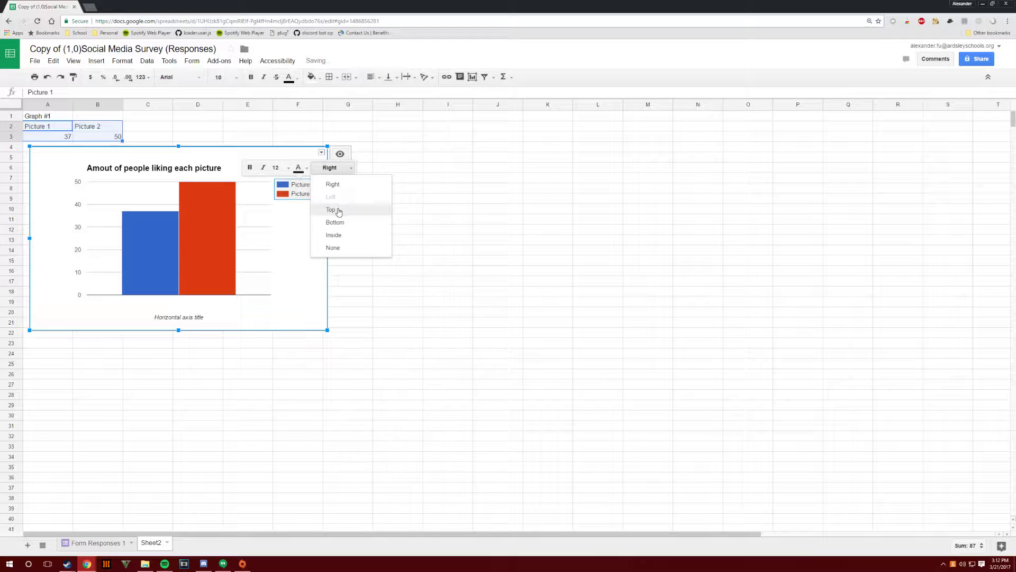
left_click(330, 210)
left_click(171, 154)
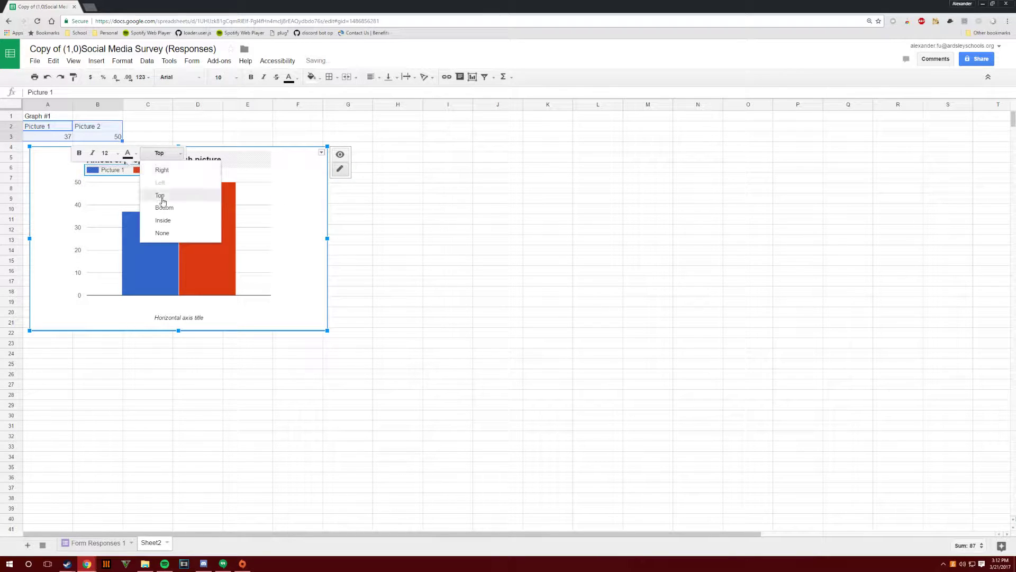
left_click(177, 215)
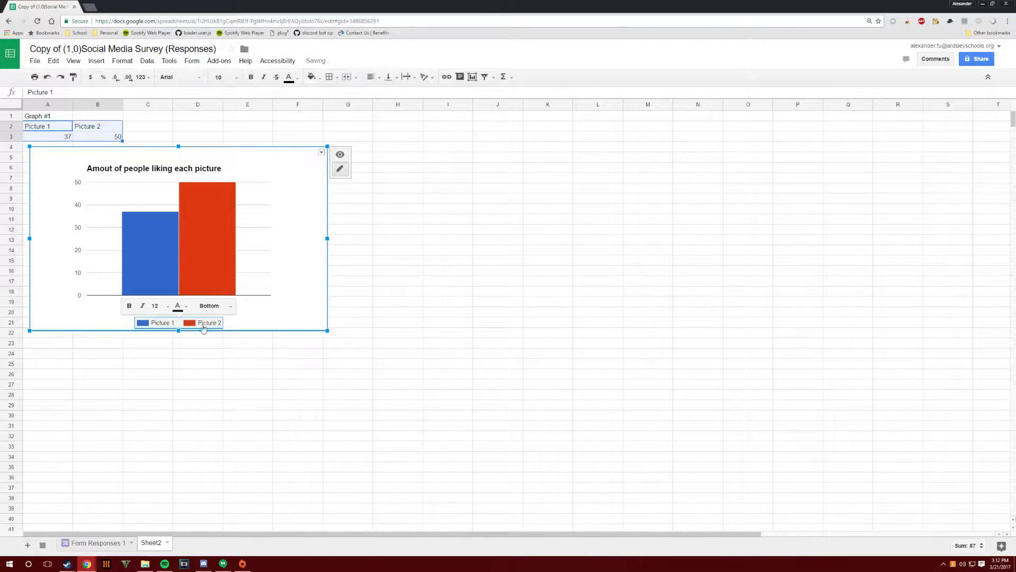
scroll(258, 302, "down", 1)
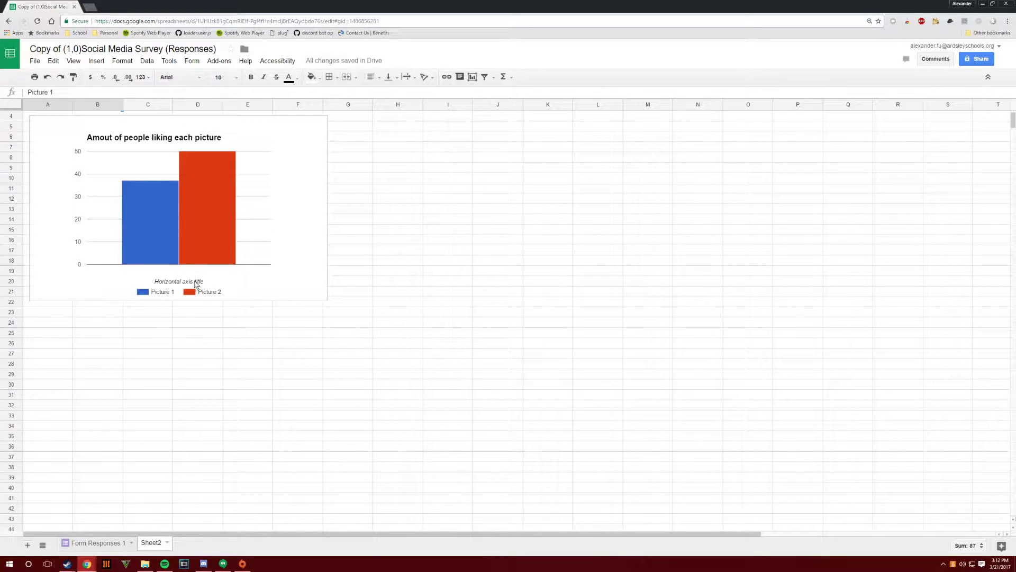
scroll(196, 284, "up", 1)
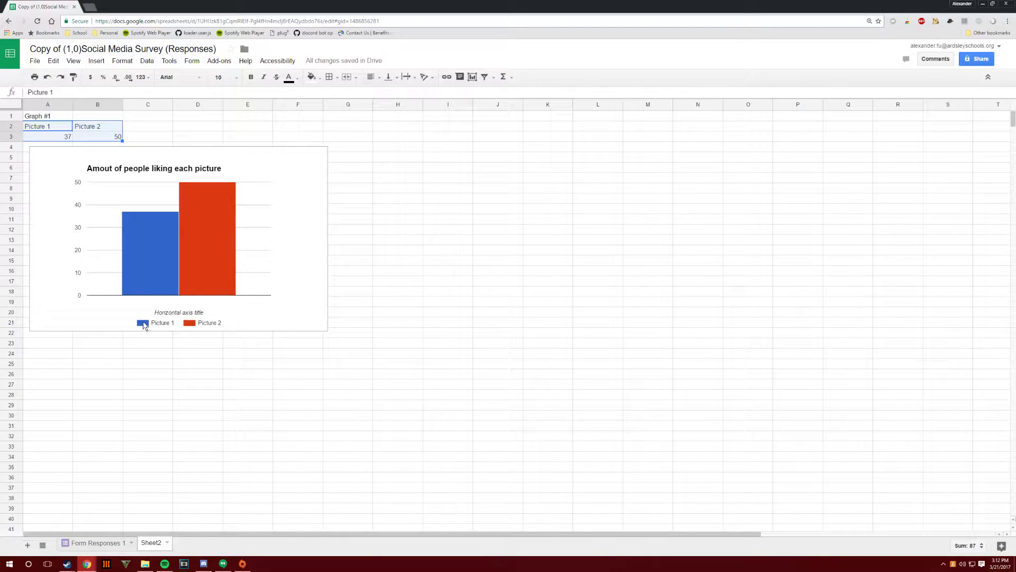
- Change the chart's horizontal axis title to "Pictures"
left_click(187, 312)
double_click(187, 316)
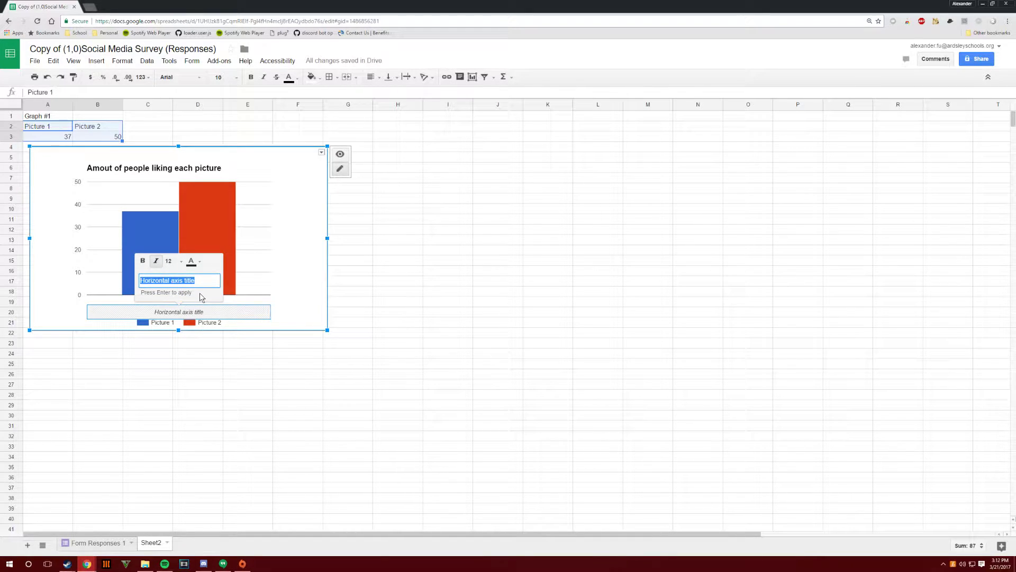
type("Pict")
left_click(182, 263)
left_click(182, 262)
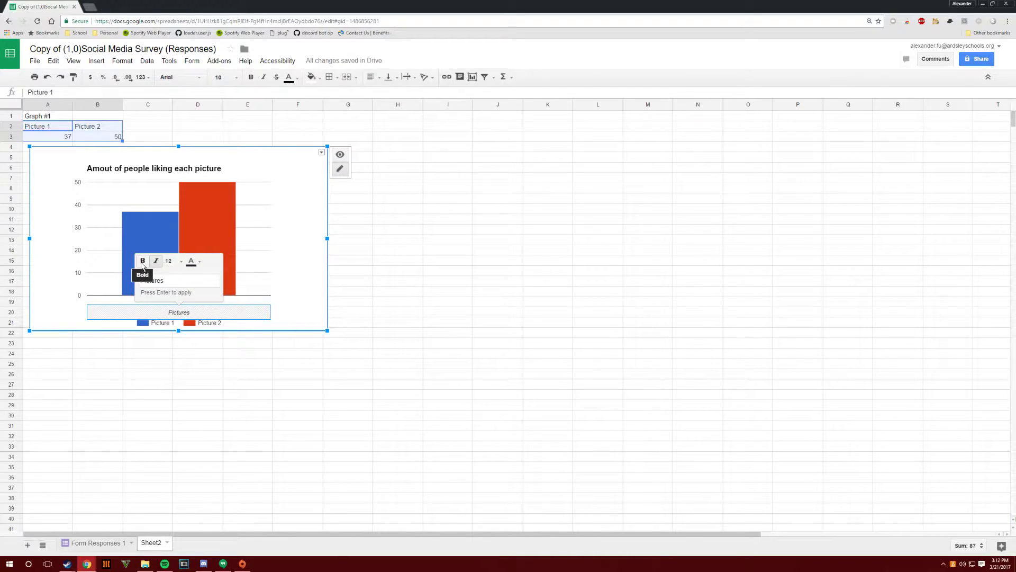
left_click(374, 169)
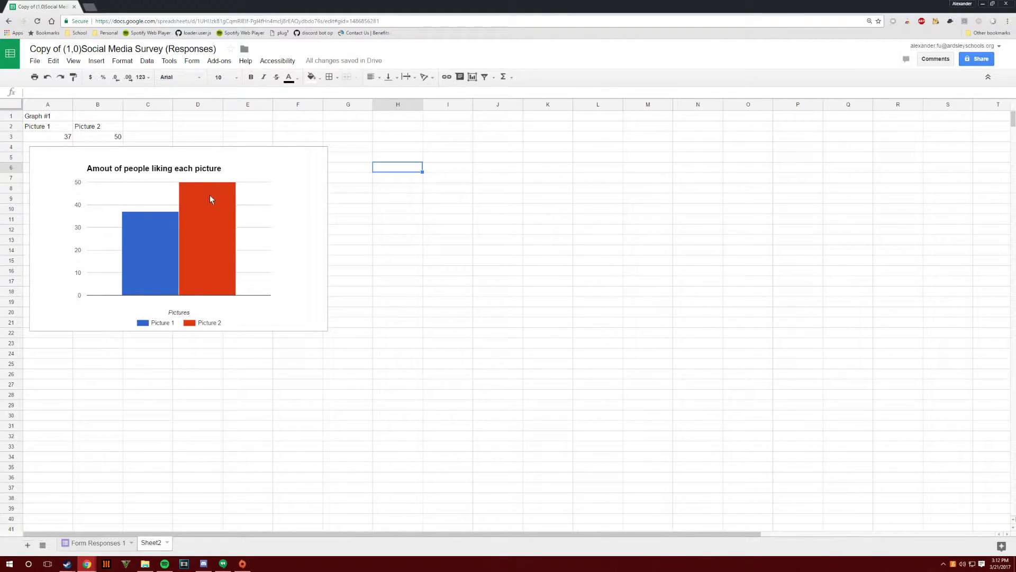
- Align the chart with the edge of column A directly beneath row 3, and select it
left_click(193, 165)
left_click_drag(193, 166, 182, 156)
left_click(379, 211)
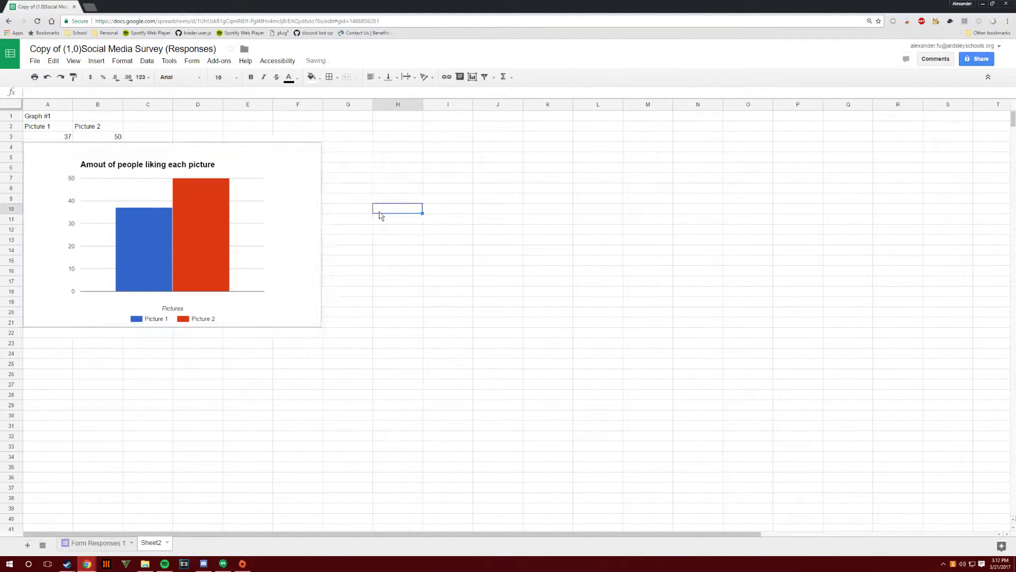
left_click(332, 148)
left_click(309, 148)
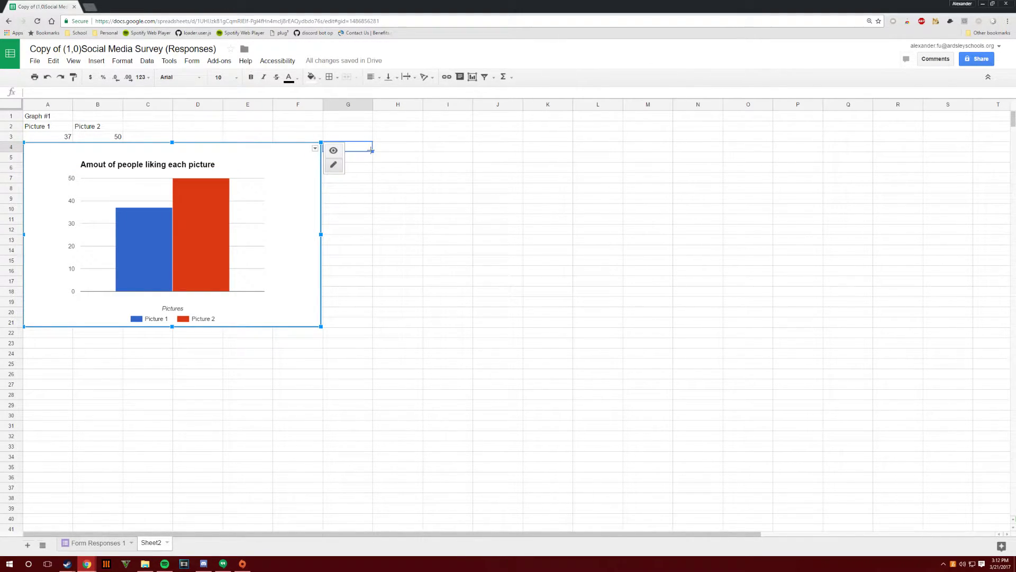
left_click(369, 150)
left_click(400, 150)
left_click(456, 151)
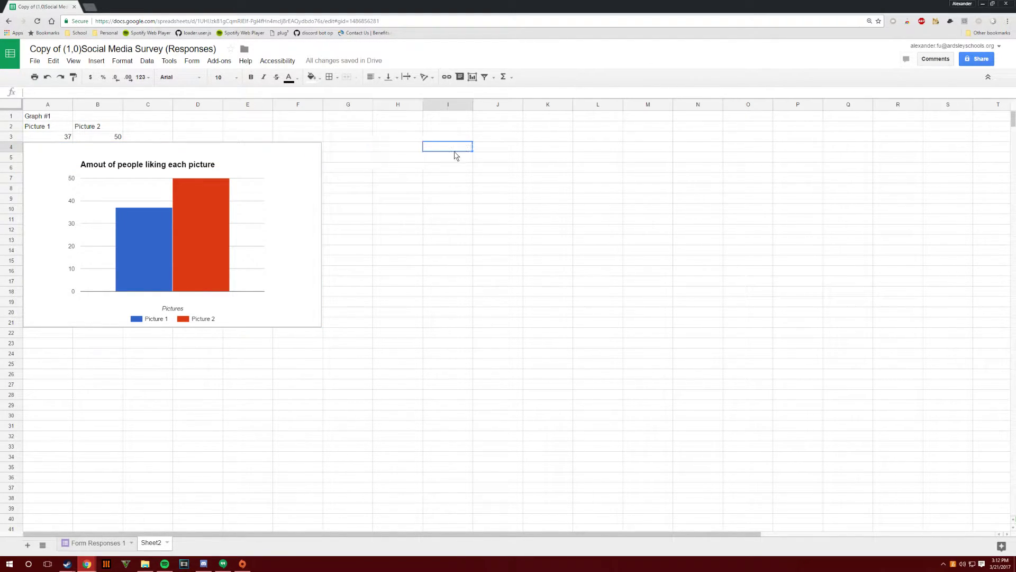
left_click(343, 149)
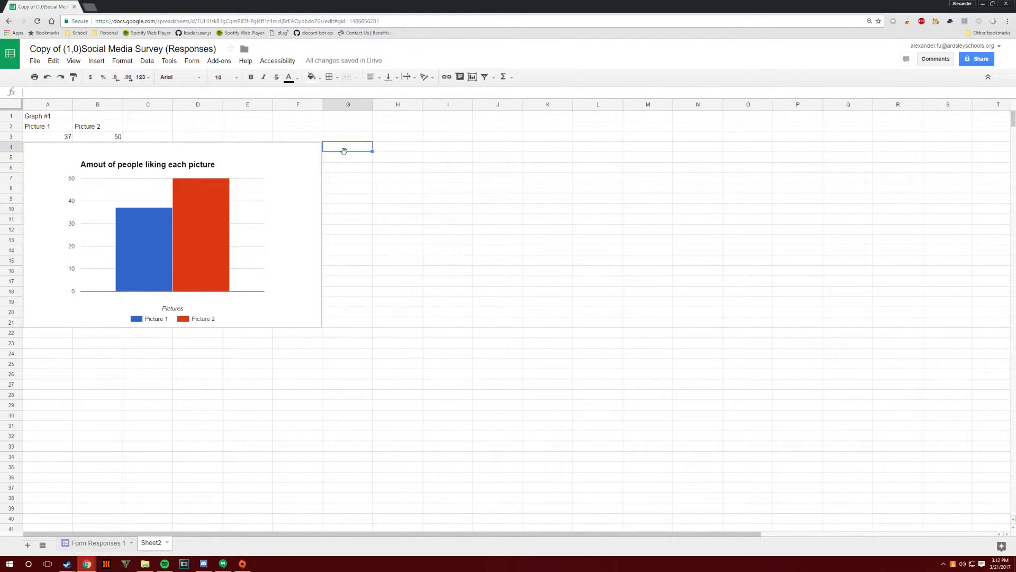
- Download the spreadsheet as a Microsoft Excel (.xlsx) file and open the downloaded copy in Excel
left_click(34, 62)
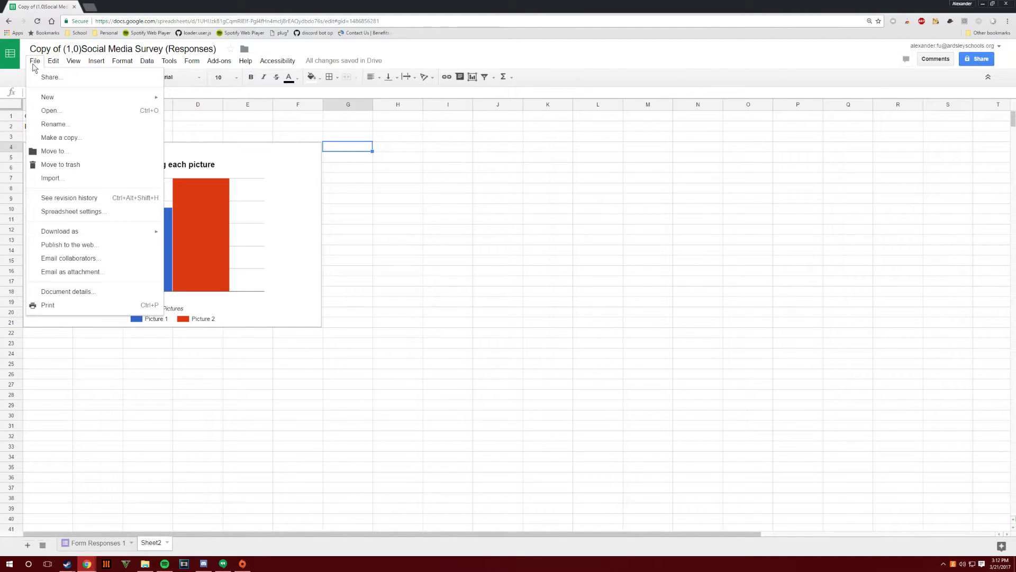
mouse_move(86, 234)
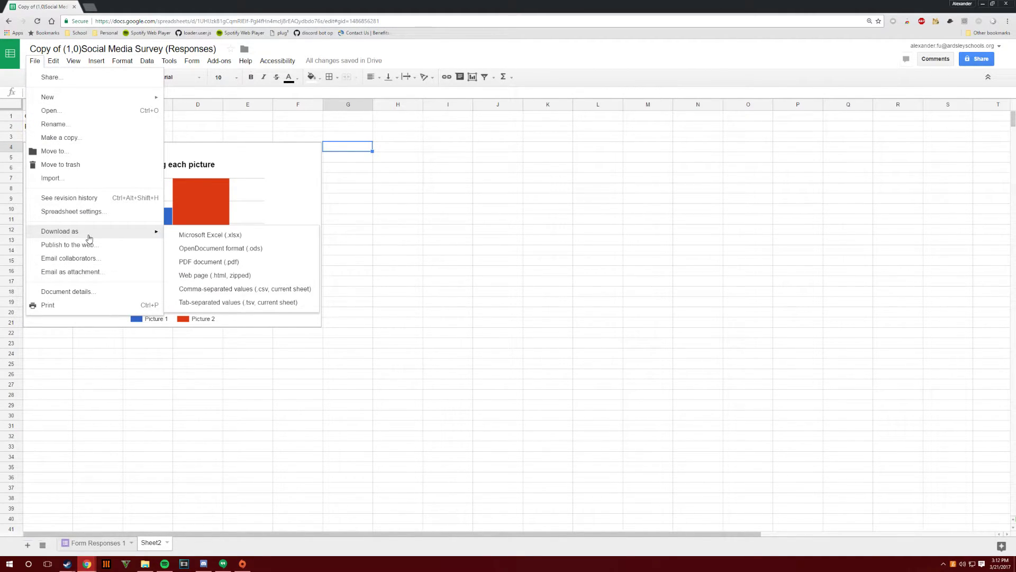
left_click(229, 234)
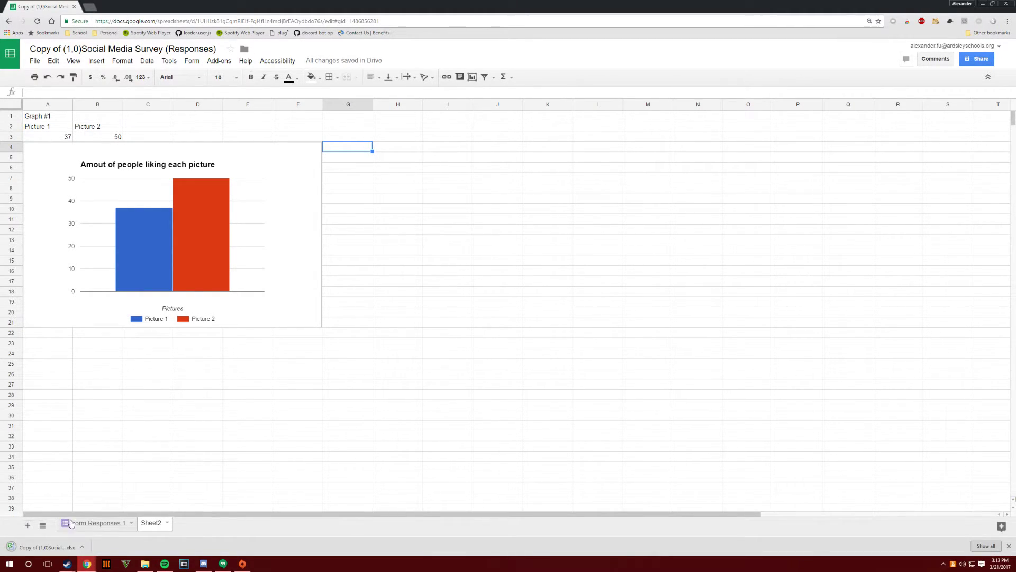
left_click(49, 551)
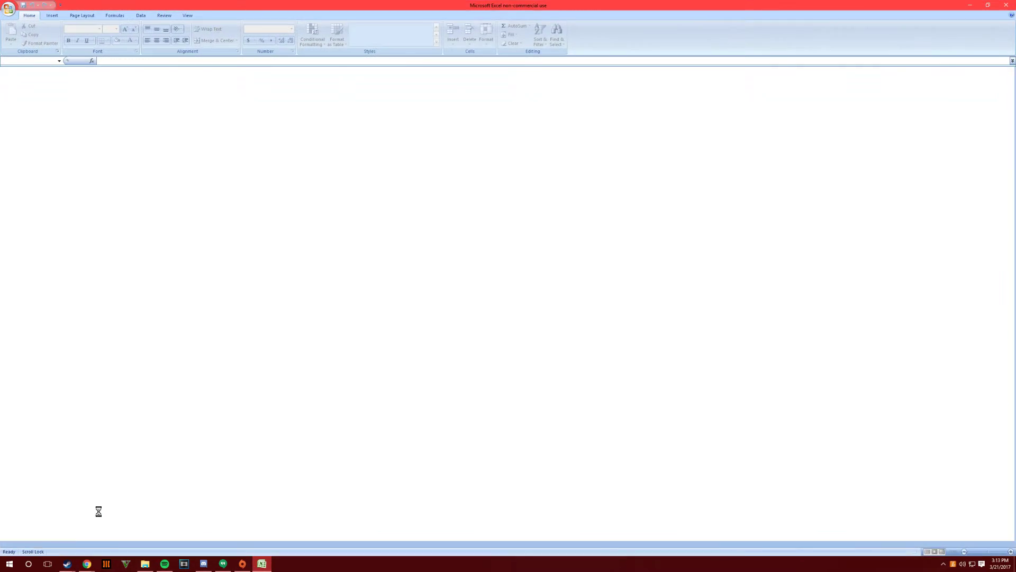
- Review the exported workbook in Excel, checking the Form Responses 1 data and the totals and column chart on Sheet2
scroll(243, 270, "down", 9)
scroll(231, 243, "up", 3)
scroll(226, 206, "down", 15)
scroll(166, 381, "up", 3)
left_click(88, 544)
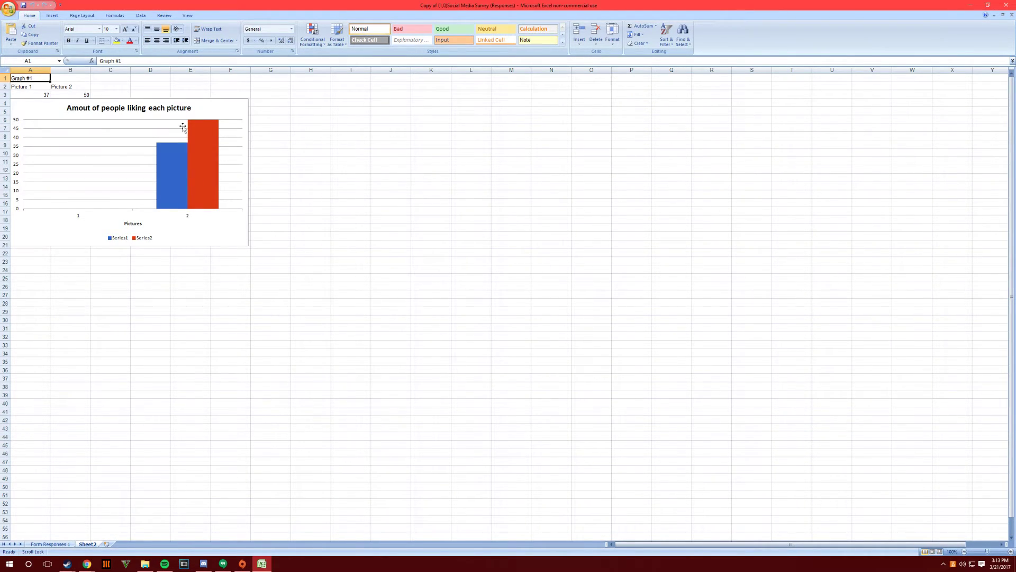
left_click(185, 129)
left_click(53, 545)
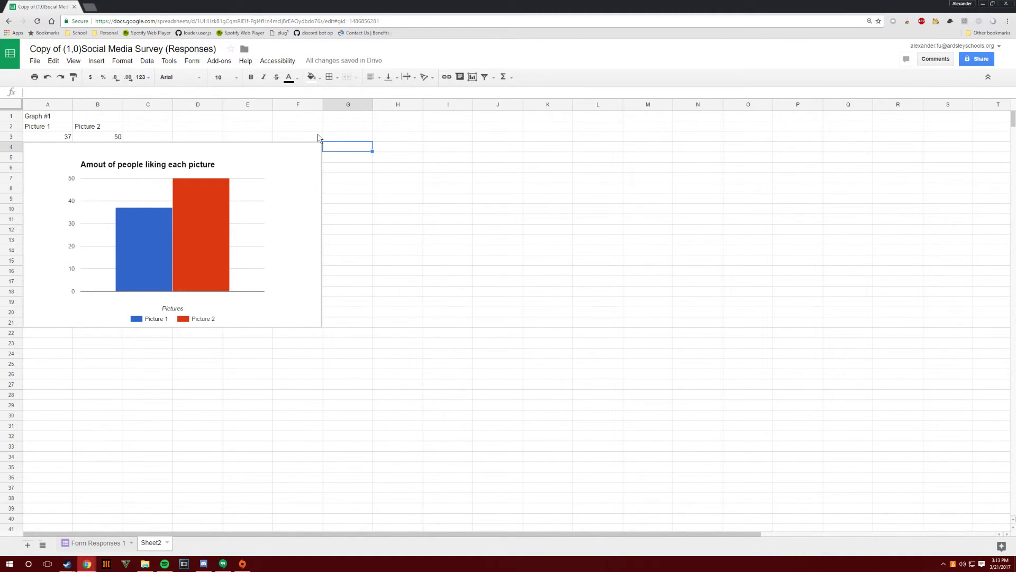
left_click(65, 121)
left_click_drag(65, 121, 120, 138)
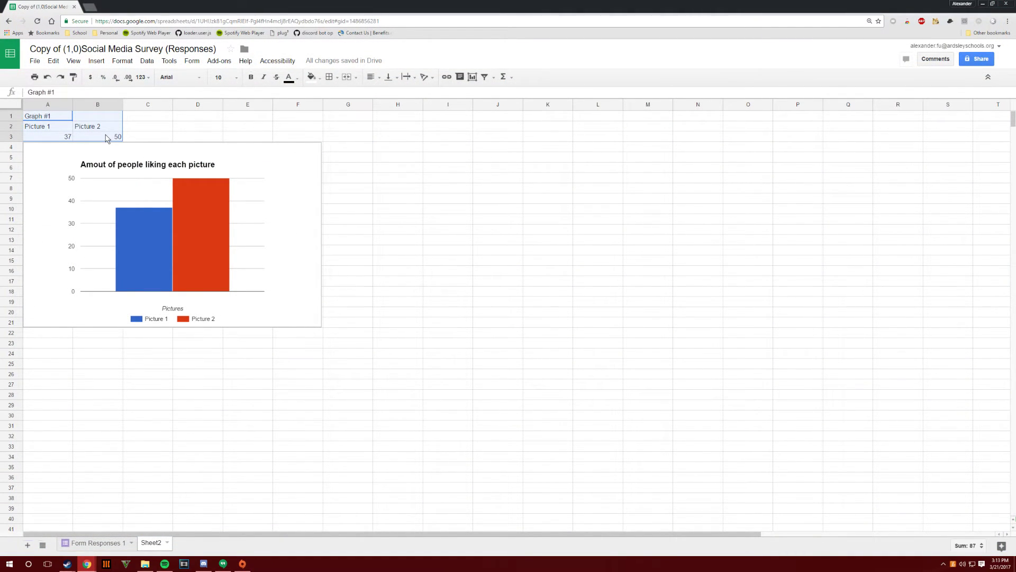
left_click(59, 122)
left_click_drag(68, 121, 99, 138)
left_click(40, 118)
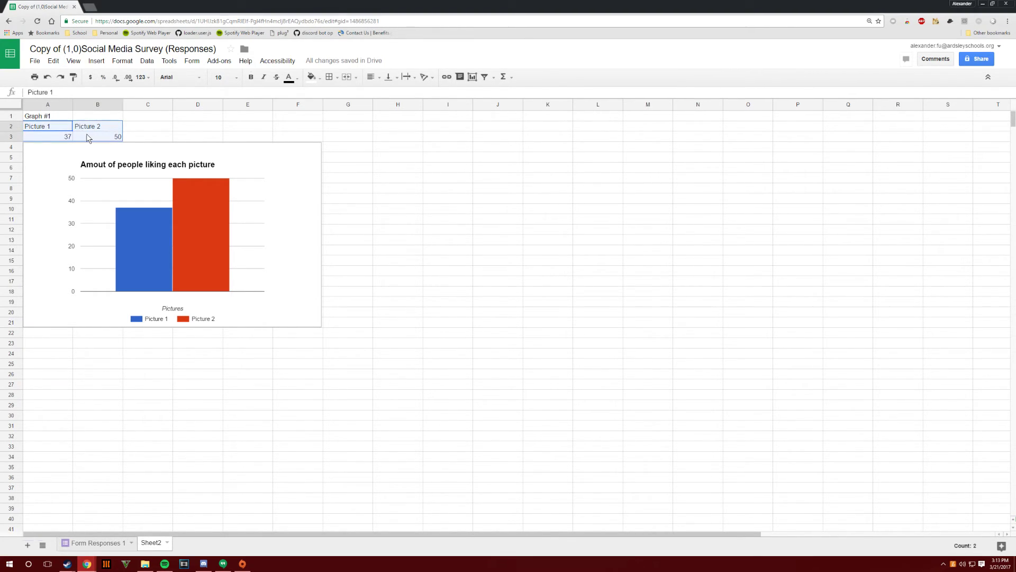
left_click(92, 136)
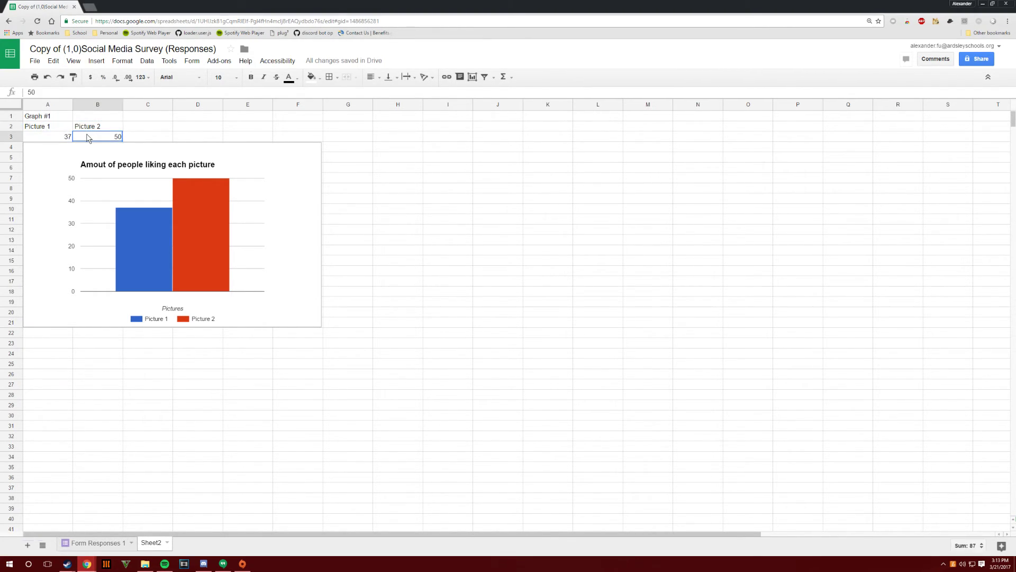
left_click(36, 62)
mouse_move(119, 231)
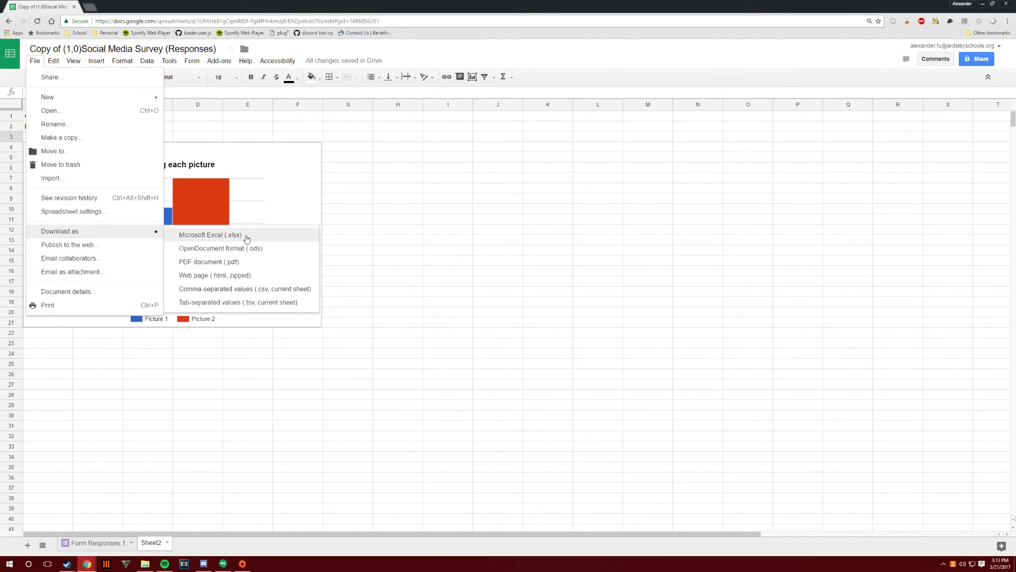
left_click(379, 229)
left_click(345, 120)
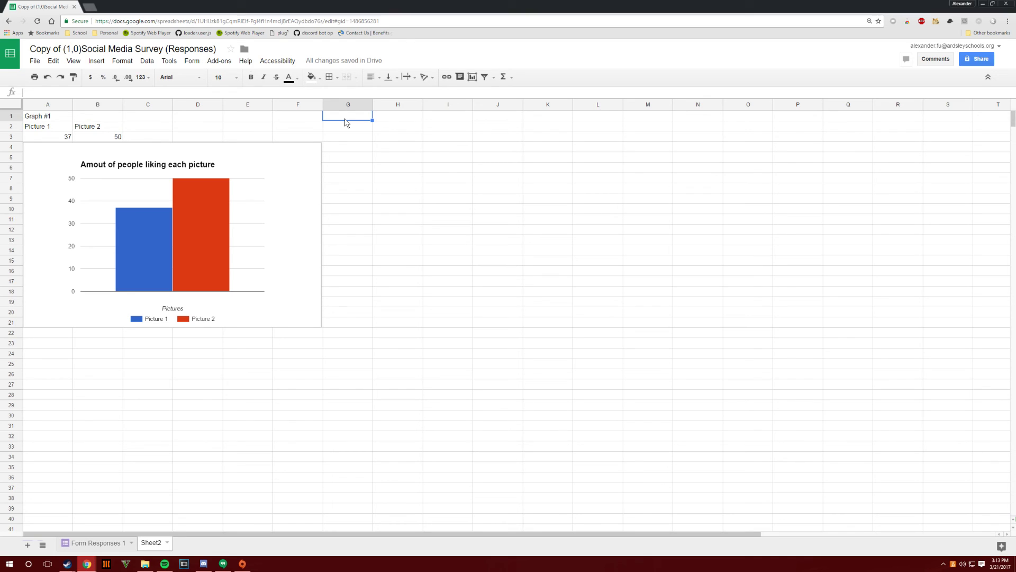
left_click_drag(346, 121, 417, 247)
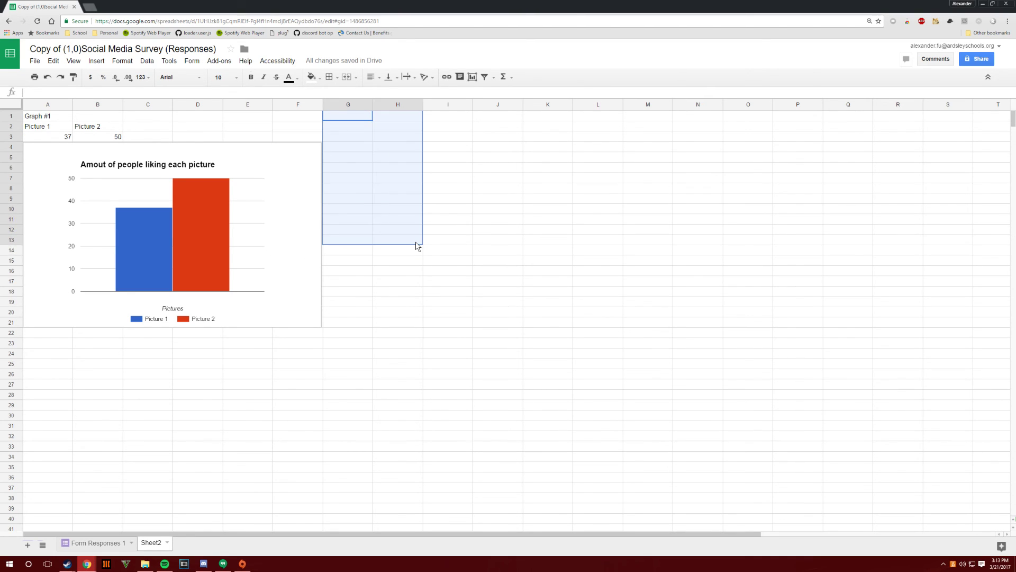